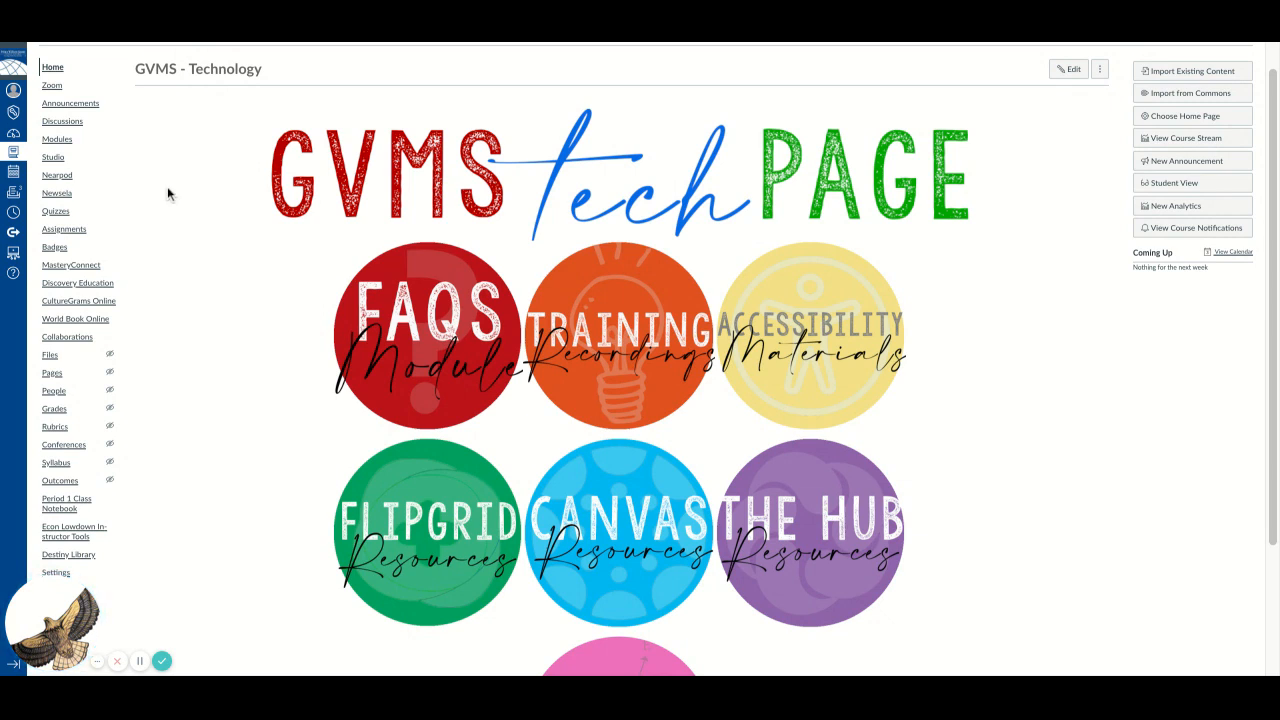
Open the course's Assignments page and add an assignment group named "Quarter 1".
left_click(64, 229)
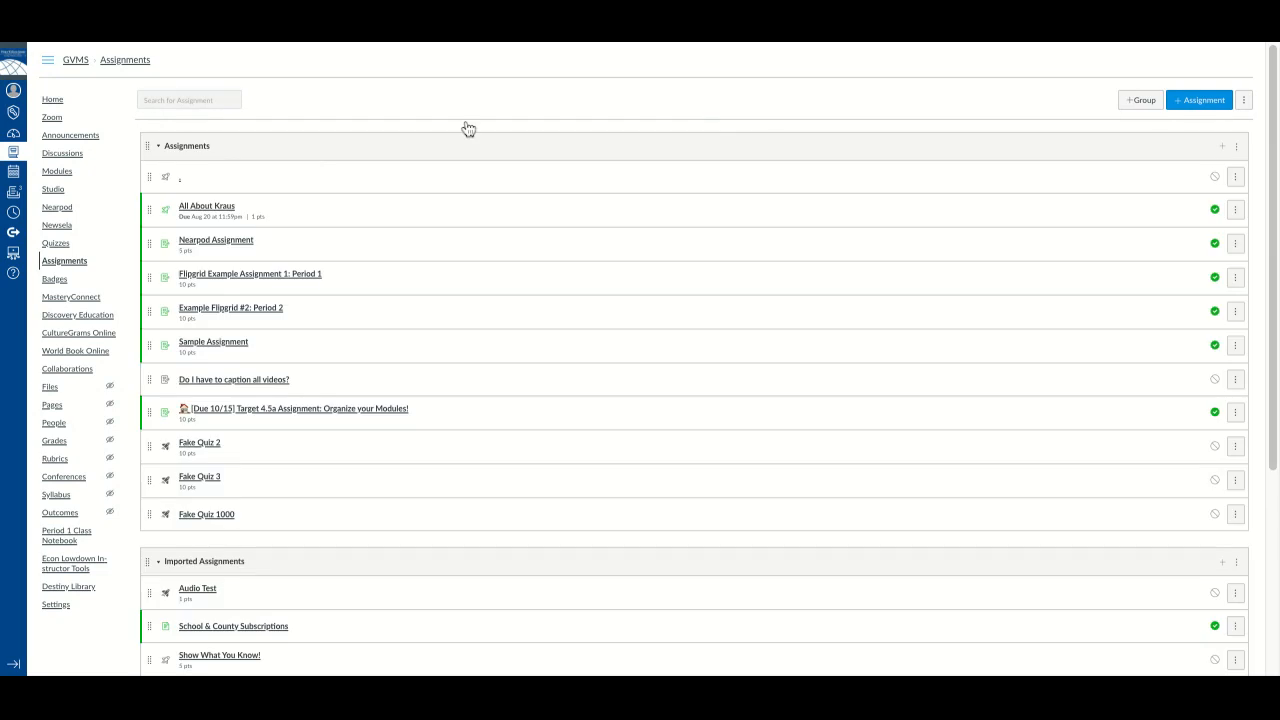
left_click(1140, 100)
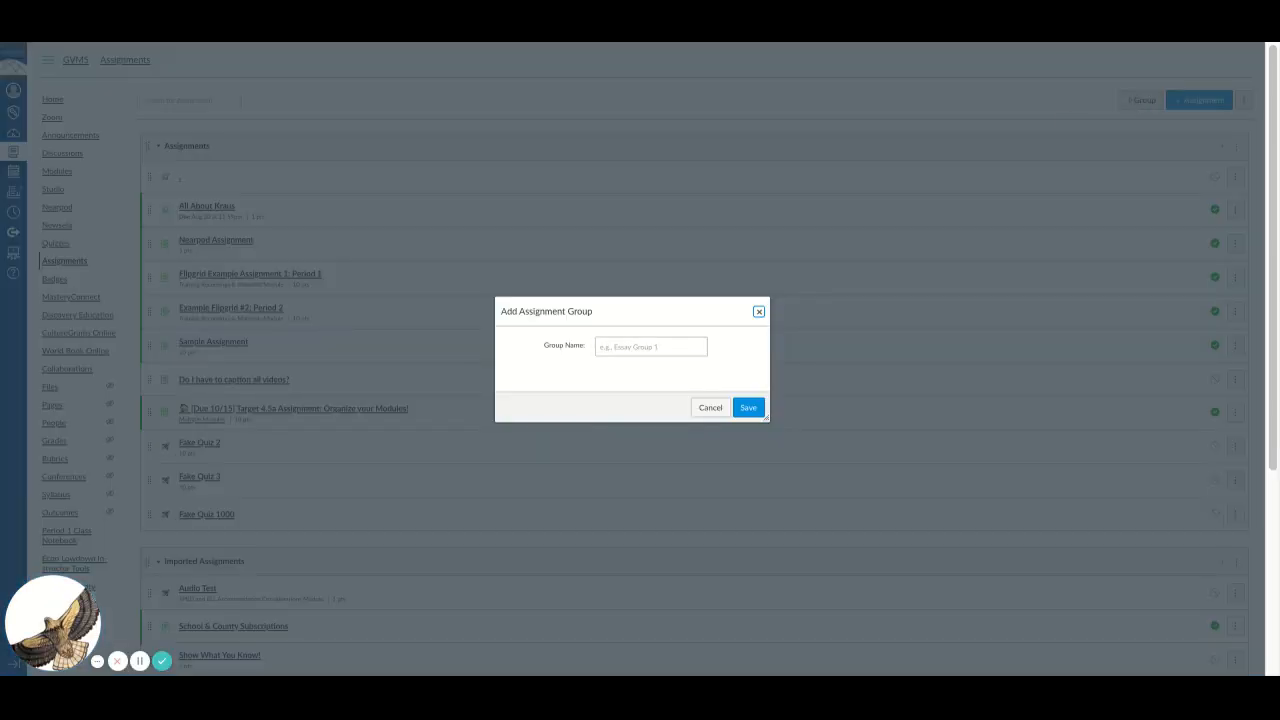
left_click(622, 350)
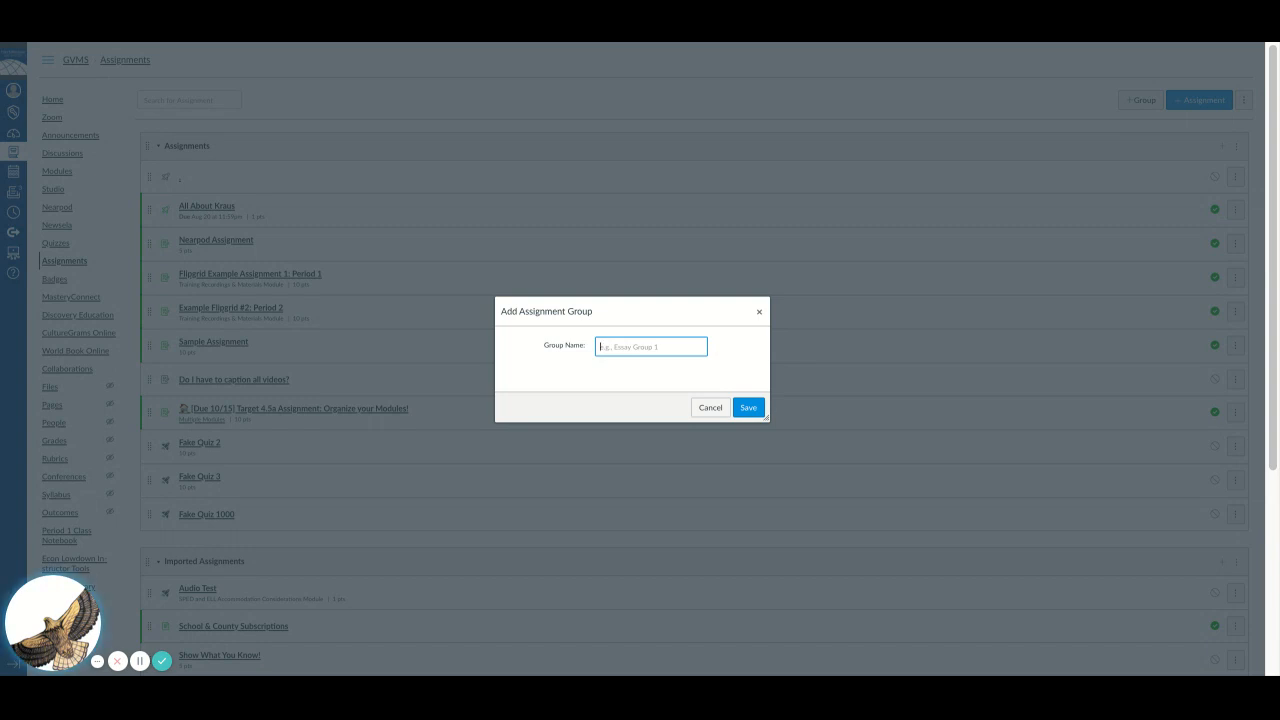
type("uirter 1")
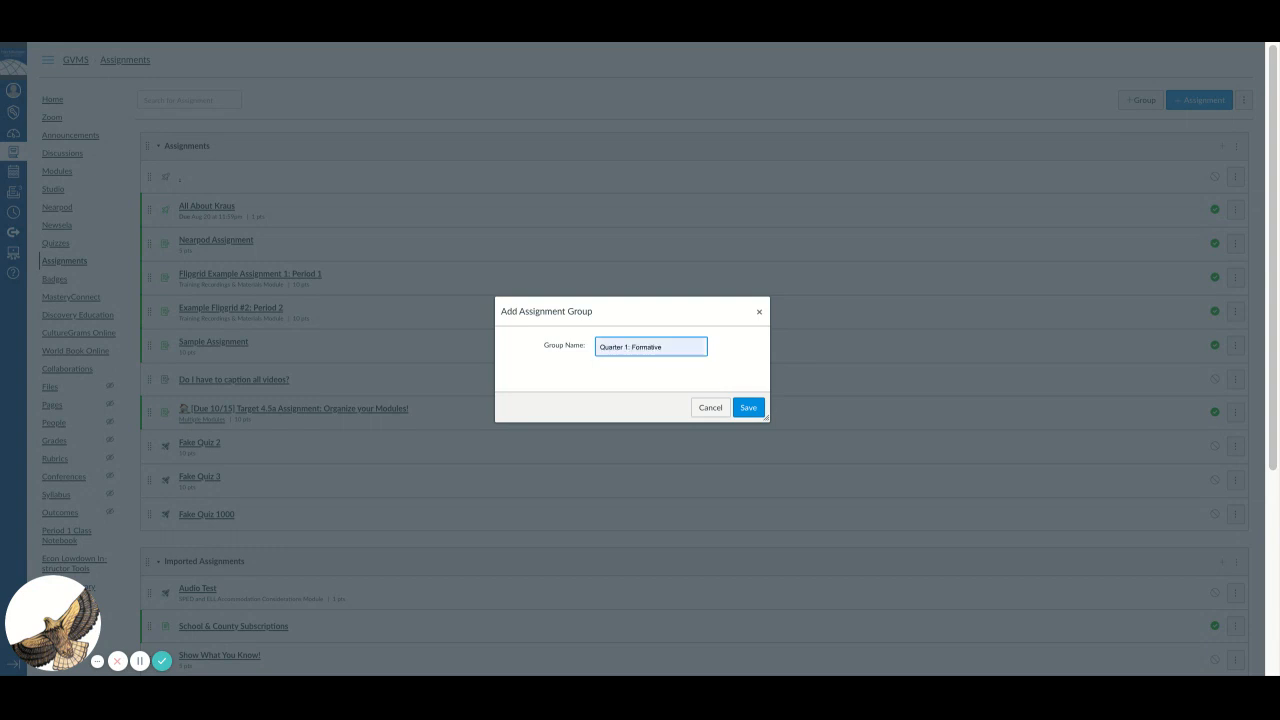
left_click(769, 354)
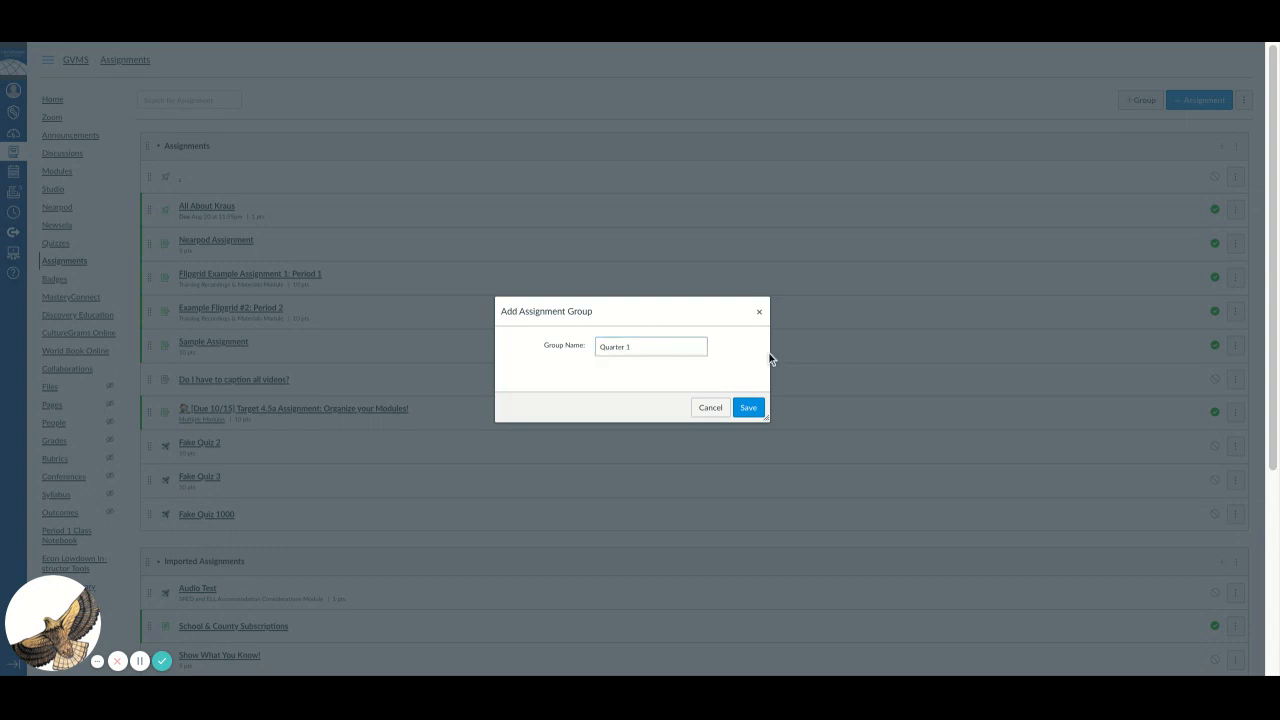
left_click(749, 409)
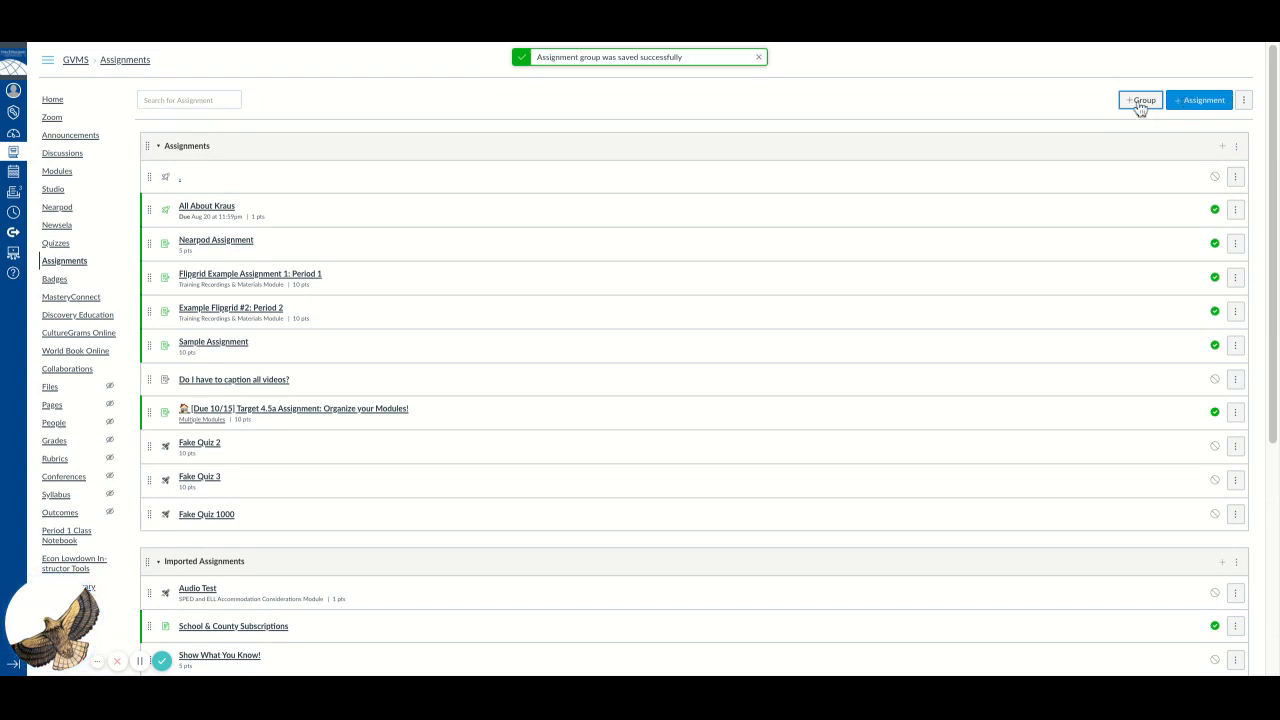
Add an assignment group named "Quarter 2".
left_click(1138, 104)
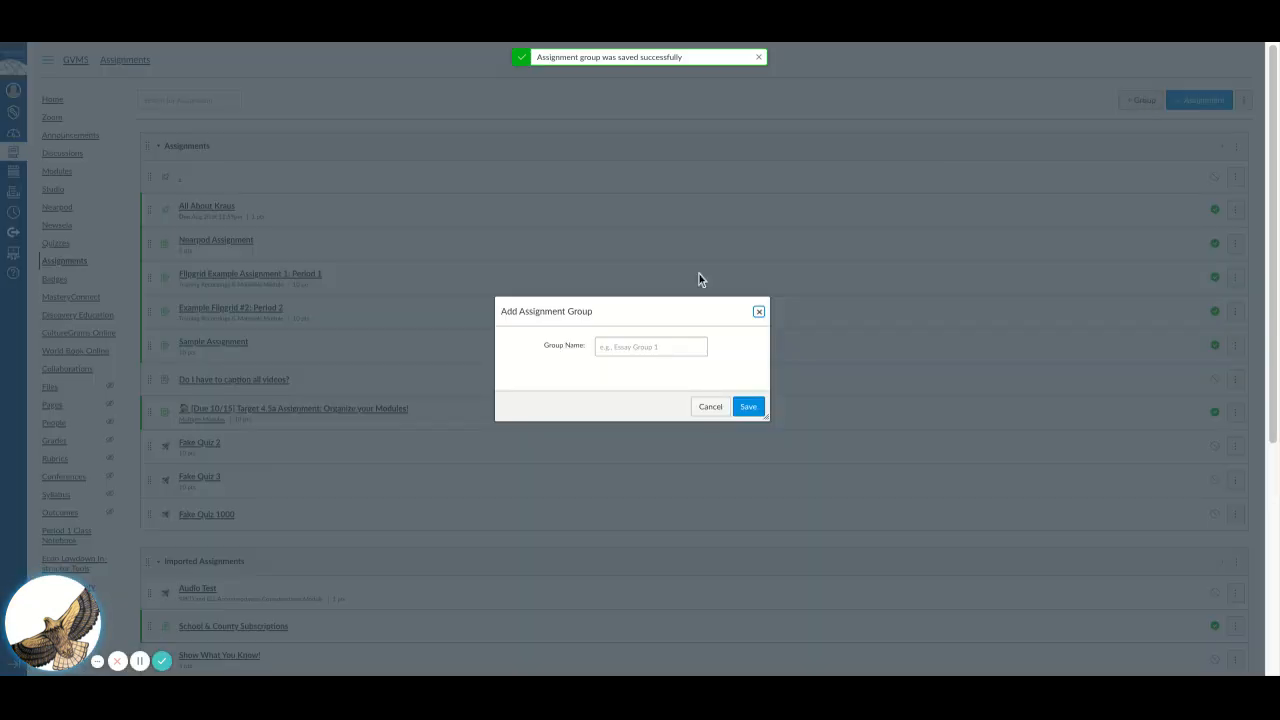
left_click(655, 346)
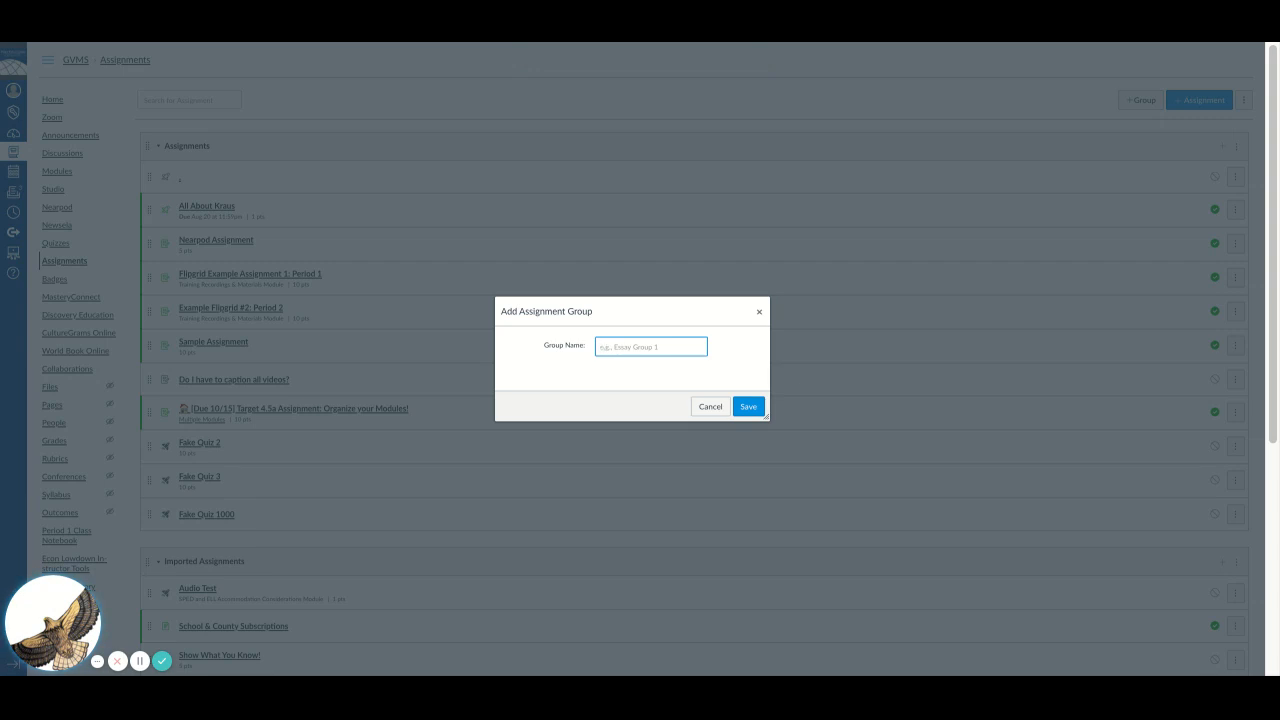
type("Quarter 2")
left_click(748, 406)
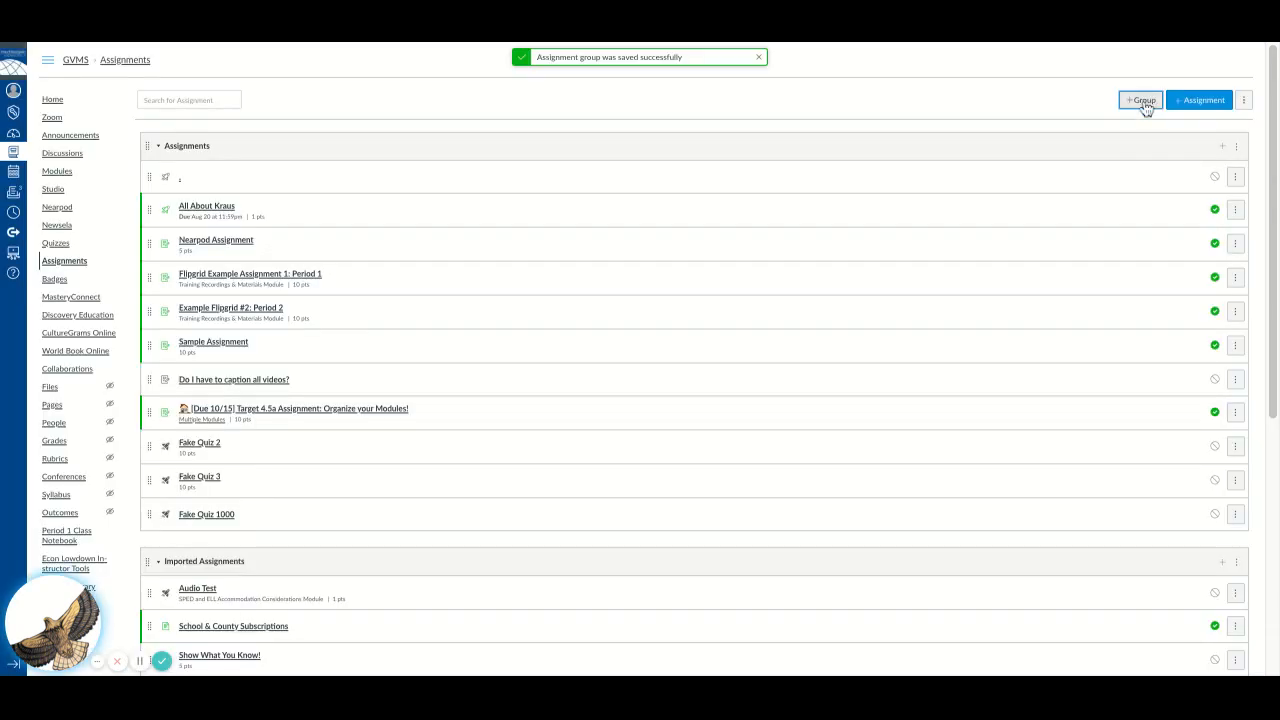
Add an assignment group named "Quarter 2: Summative".
left_click(1143, 100)
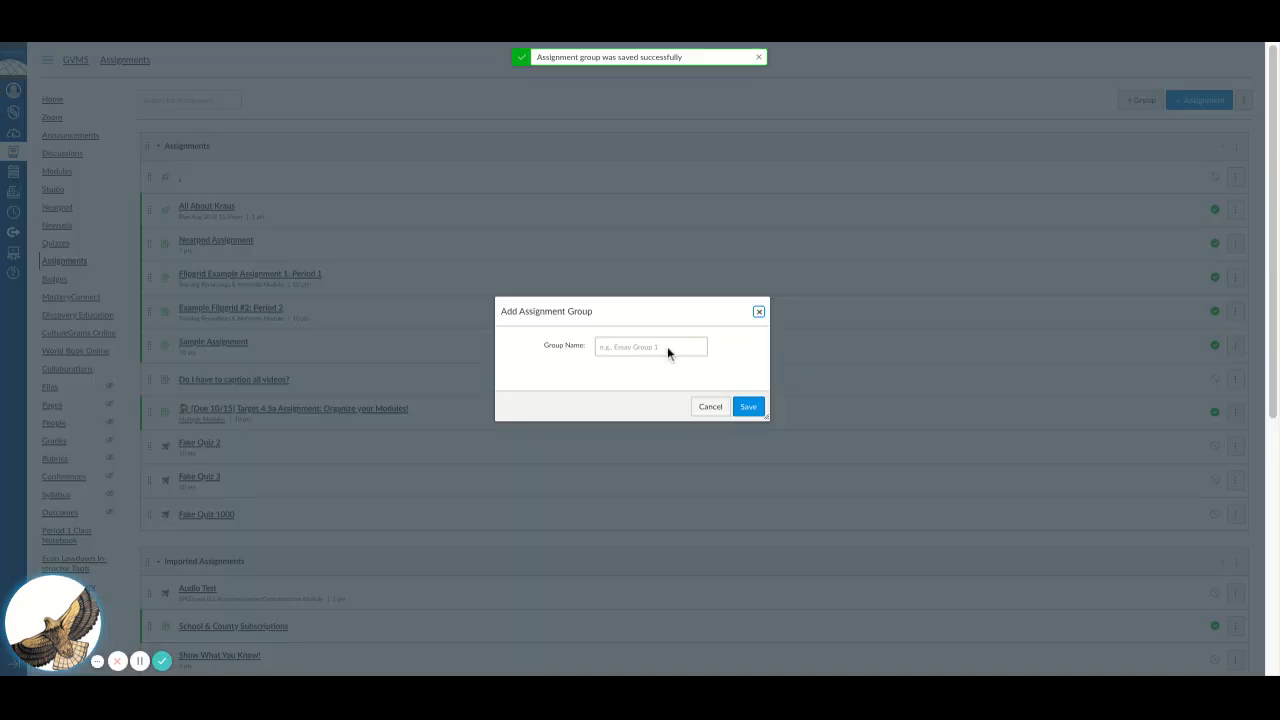
type("Quarter 2: Su")
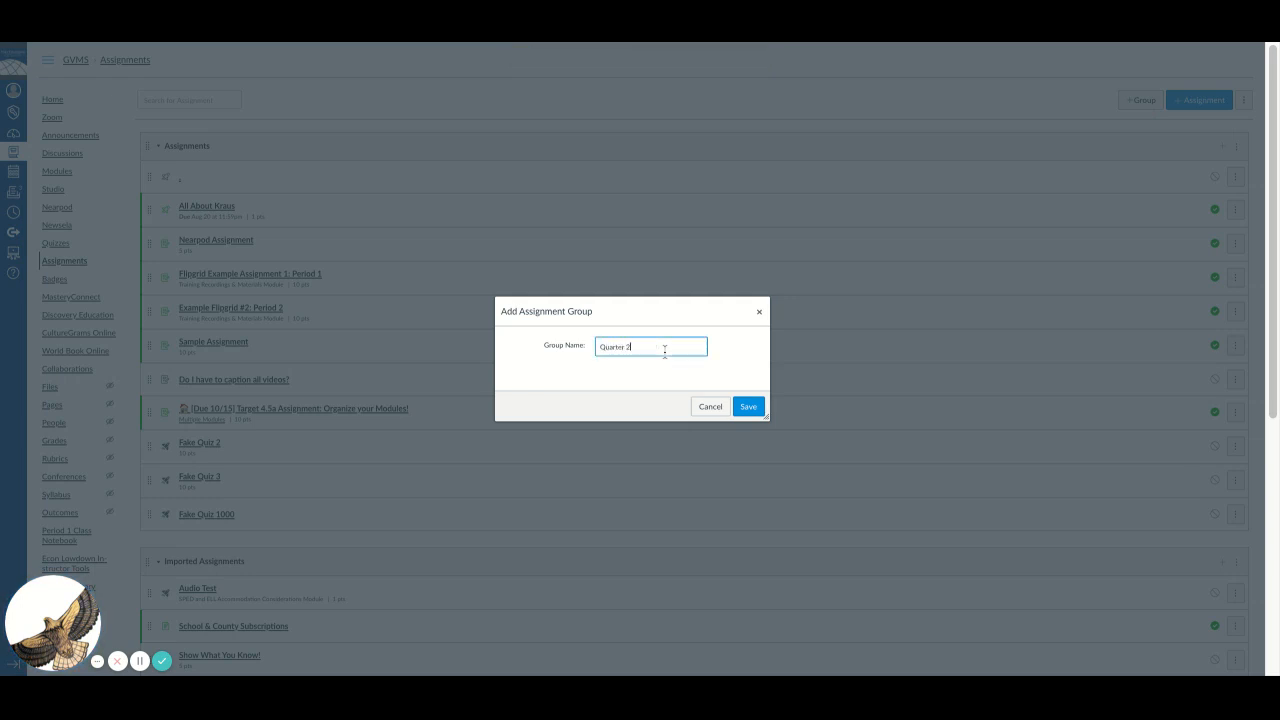
type("mmative")
left_click(745, 409)
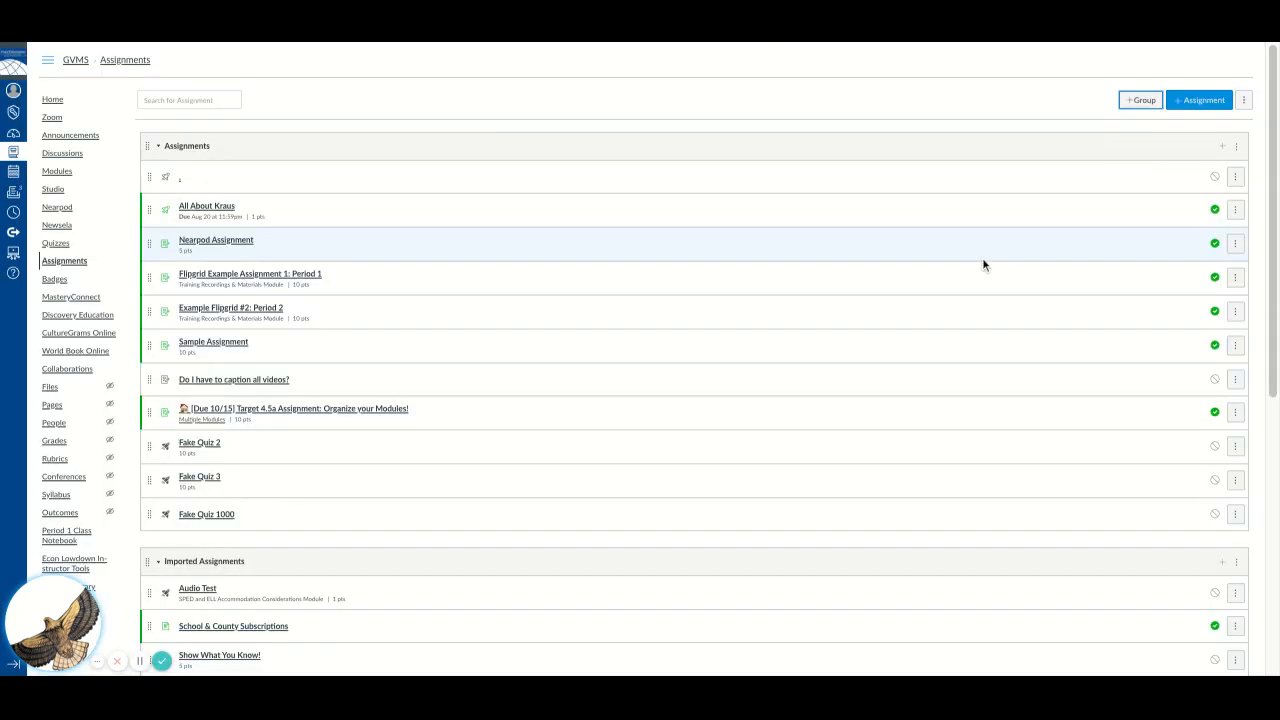
Add an assignment group named "Quarter 2: Formative".
left_click(1140, 100)
type("Quater 2: Formative")
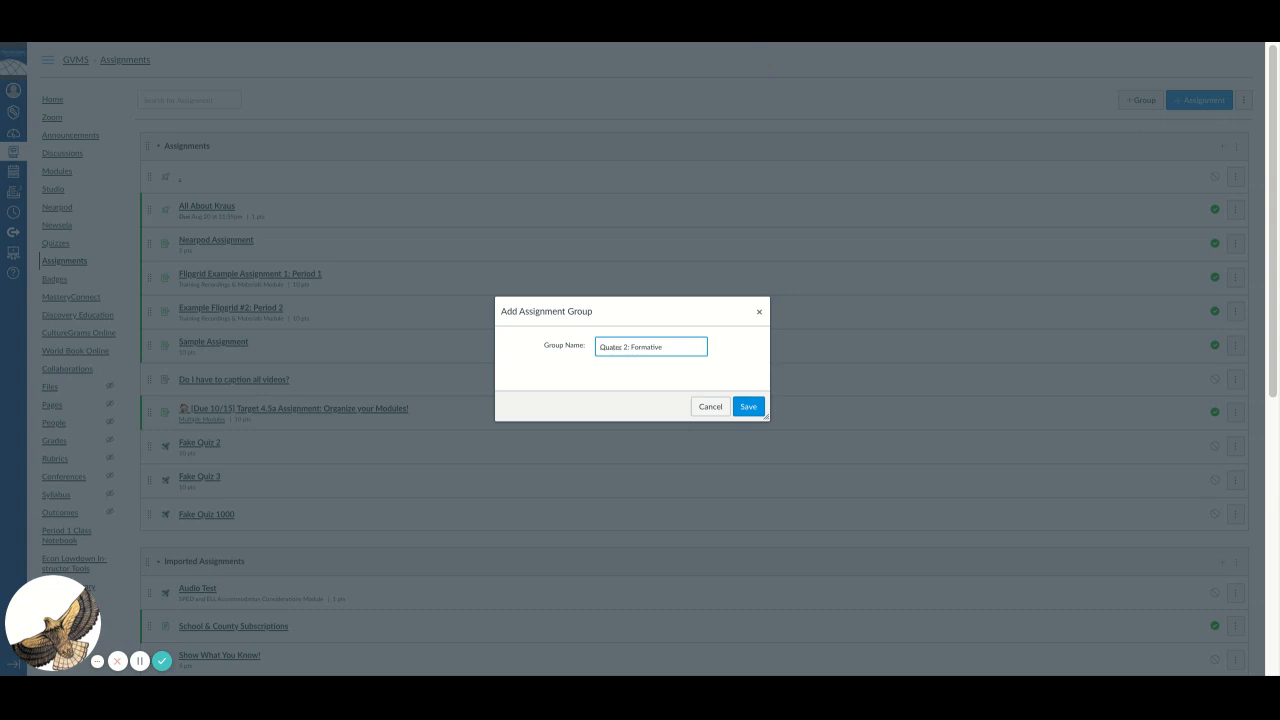
left_click(750, 407)
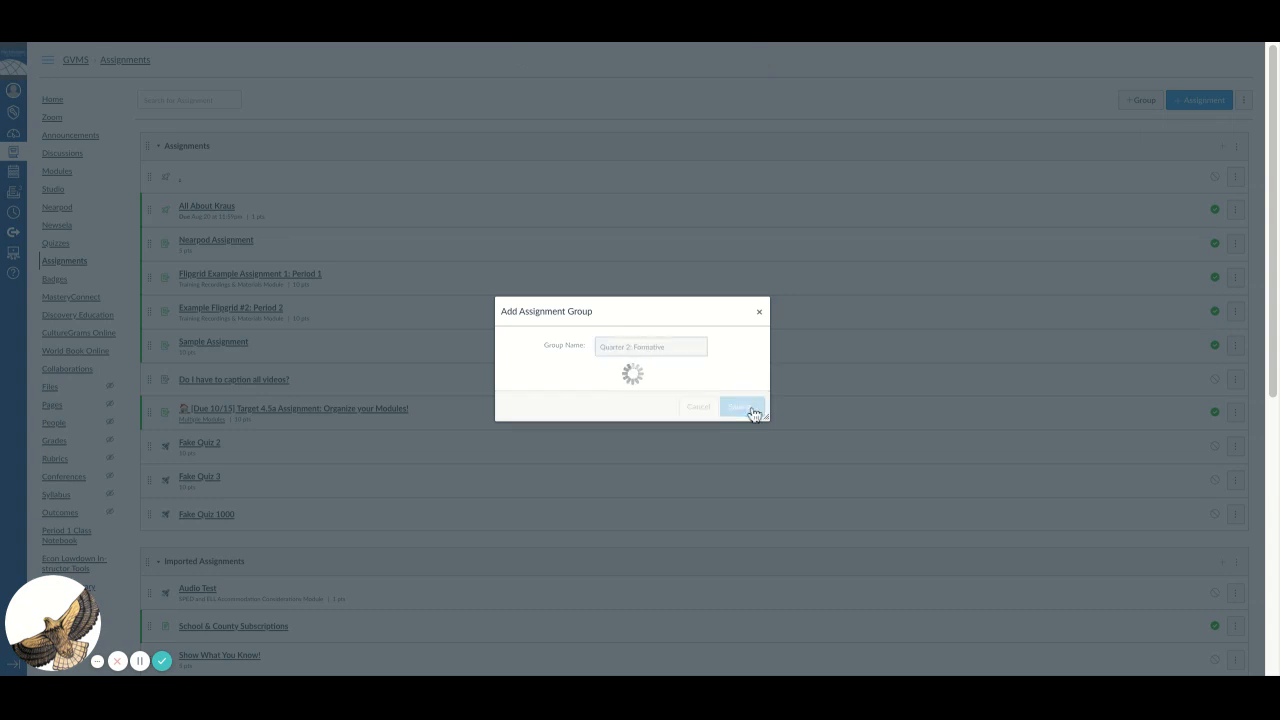
Move Fake Quiz 1000 from the Assignments group into Quarter 1: Formative, between the two Fake Quiz entries.
scroll(1079, 266, "down", 5)
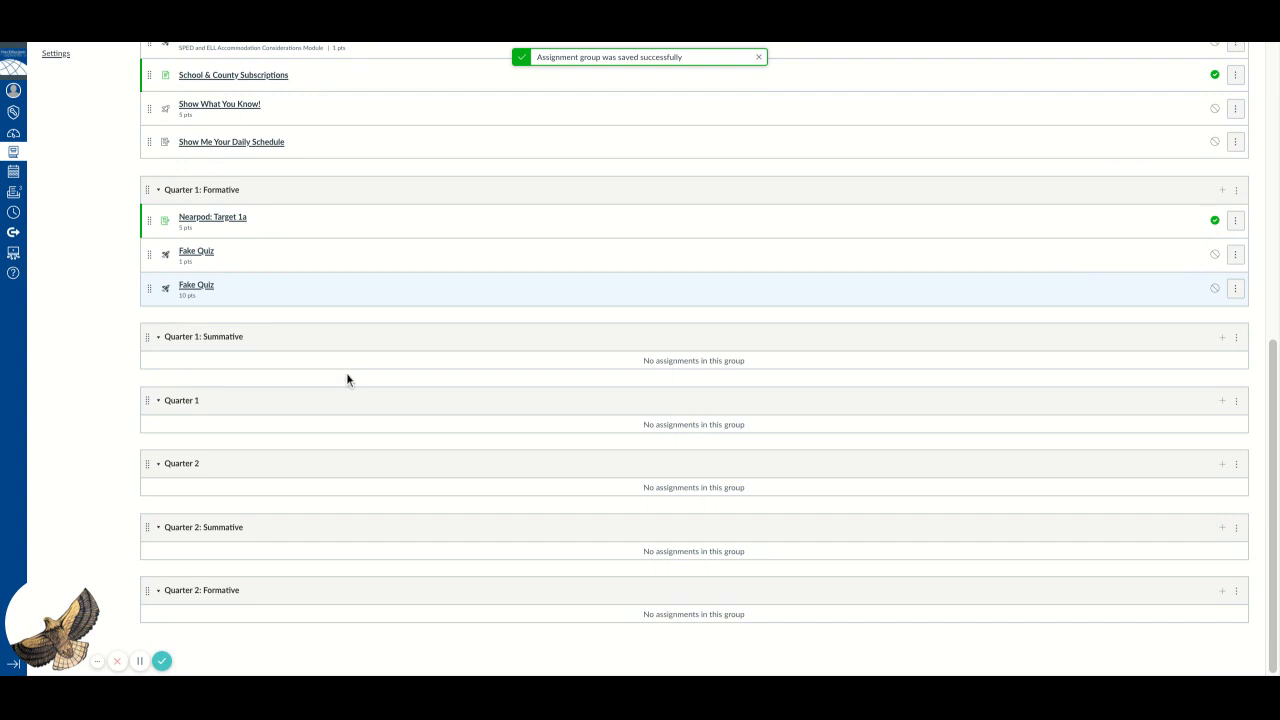
scroll(381, 294, "up", 1)
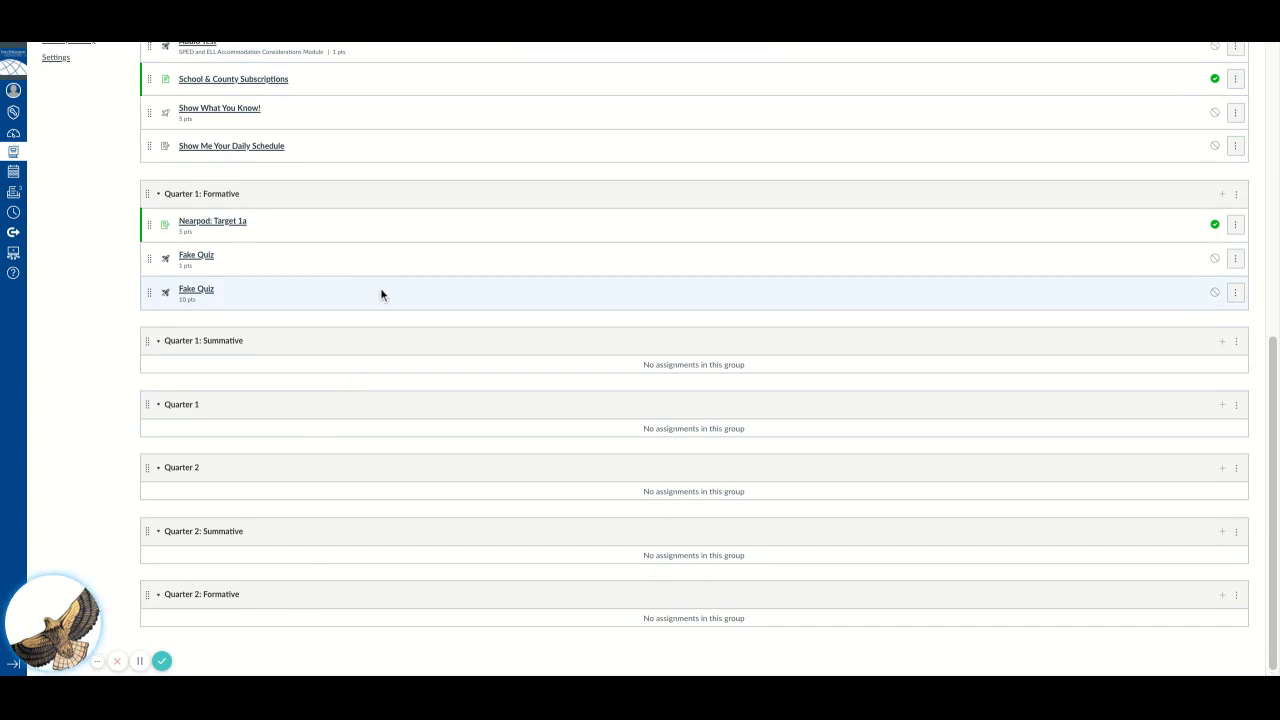
scroll(381, 290, "up", 6)
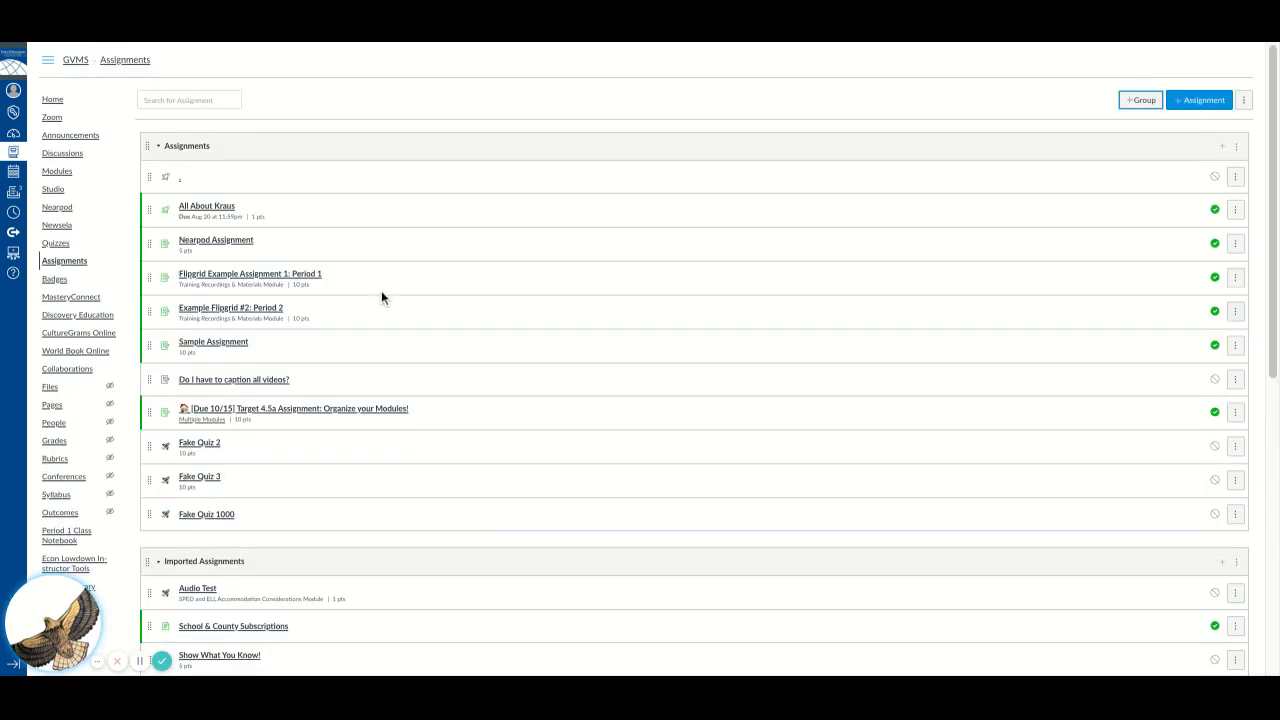
scroll(450, 289, "down", 1)
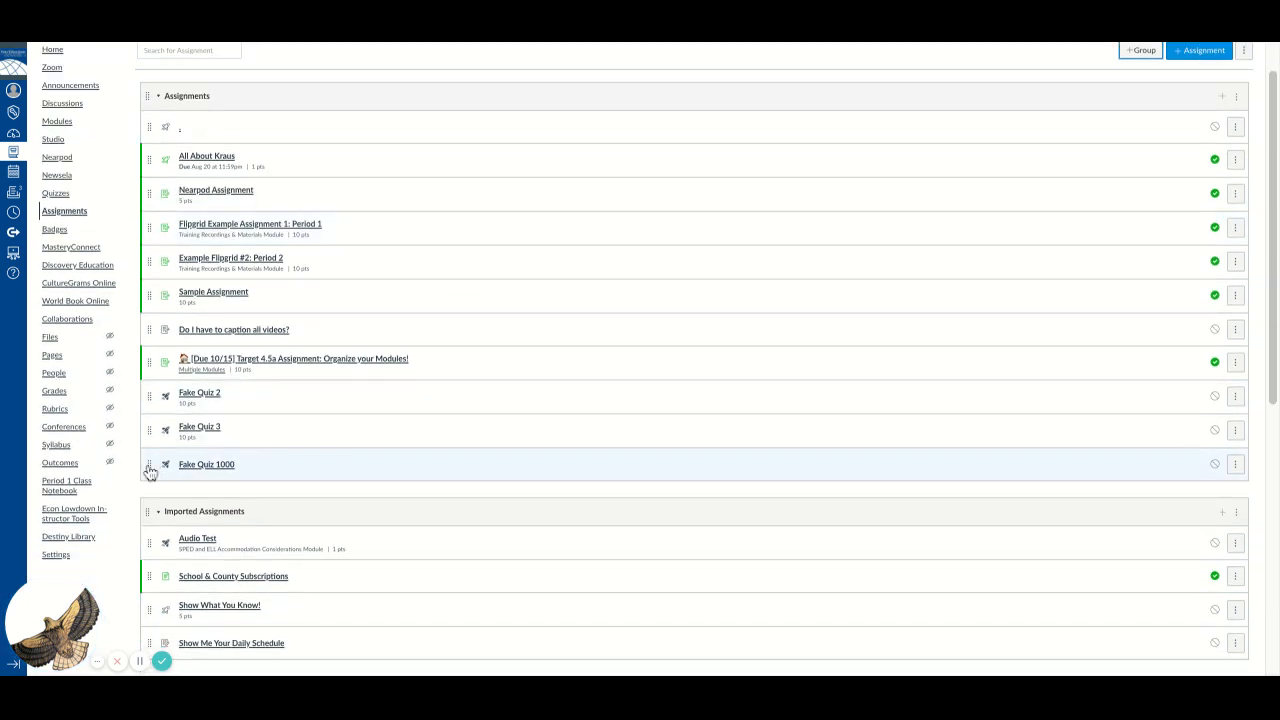
left_click_drag(149, 472, 190, 258)
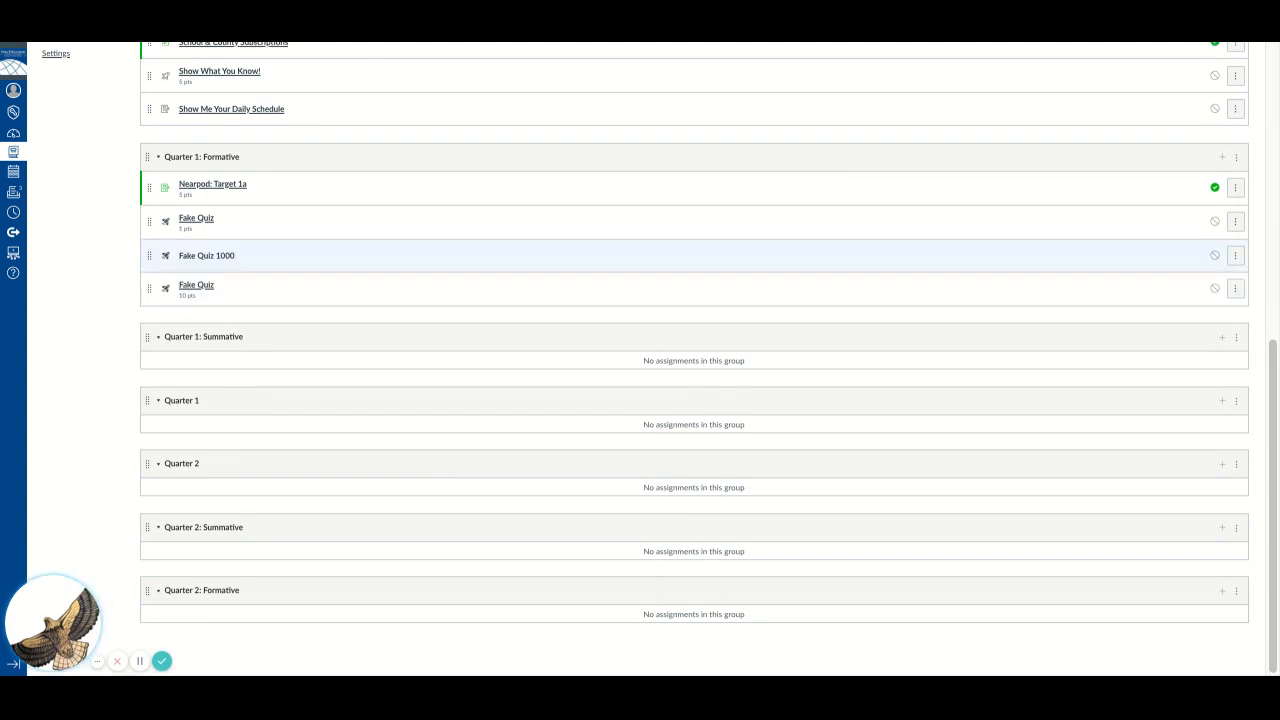
Move Sample Assignment and Show Me Your Daily Schedule into the Quarter 1: Summative group.
scroll(313, 249, "up", 4)
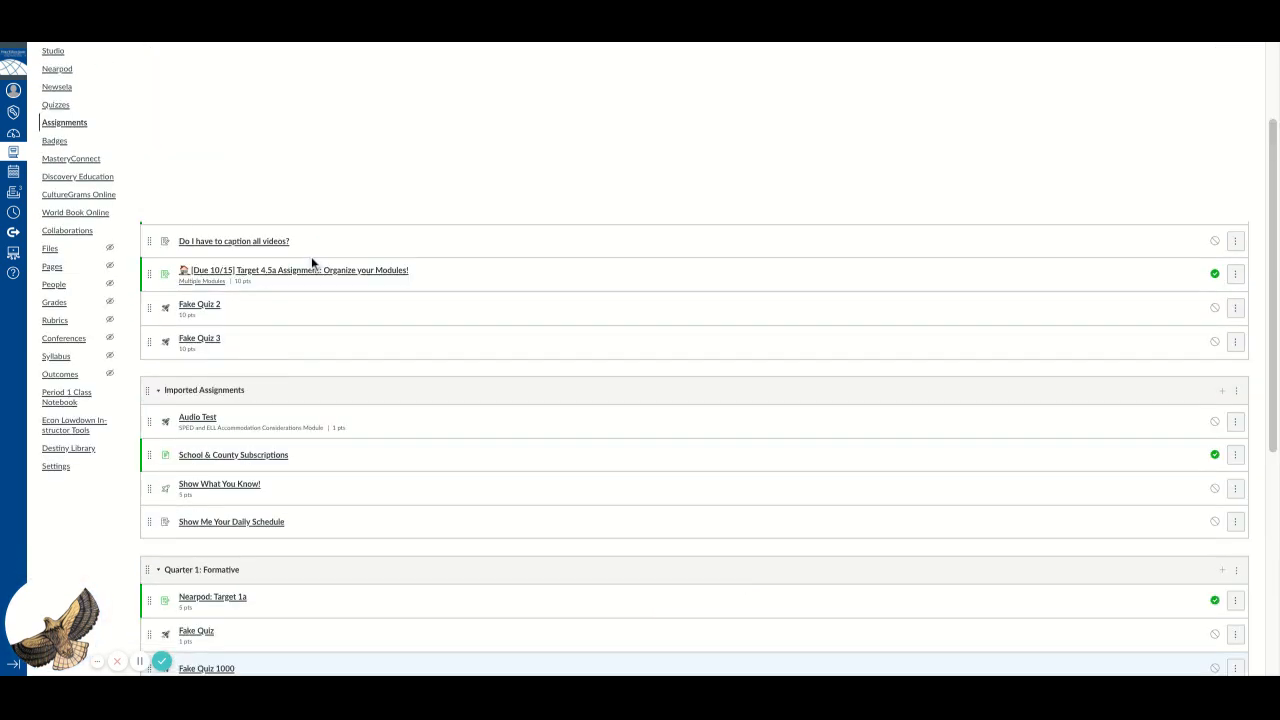
scroll(311, 256, "up", 2)
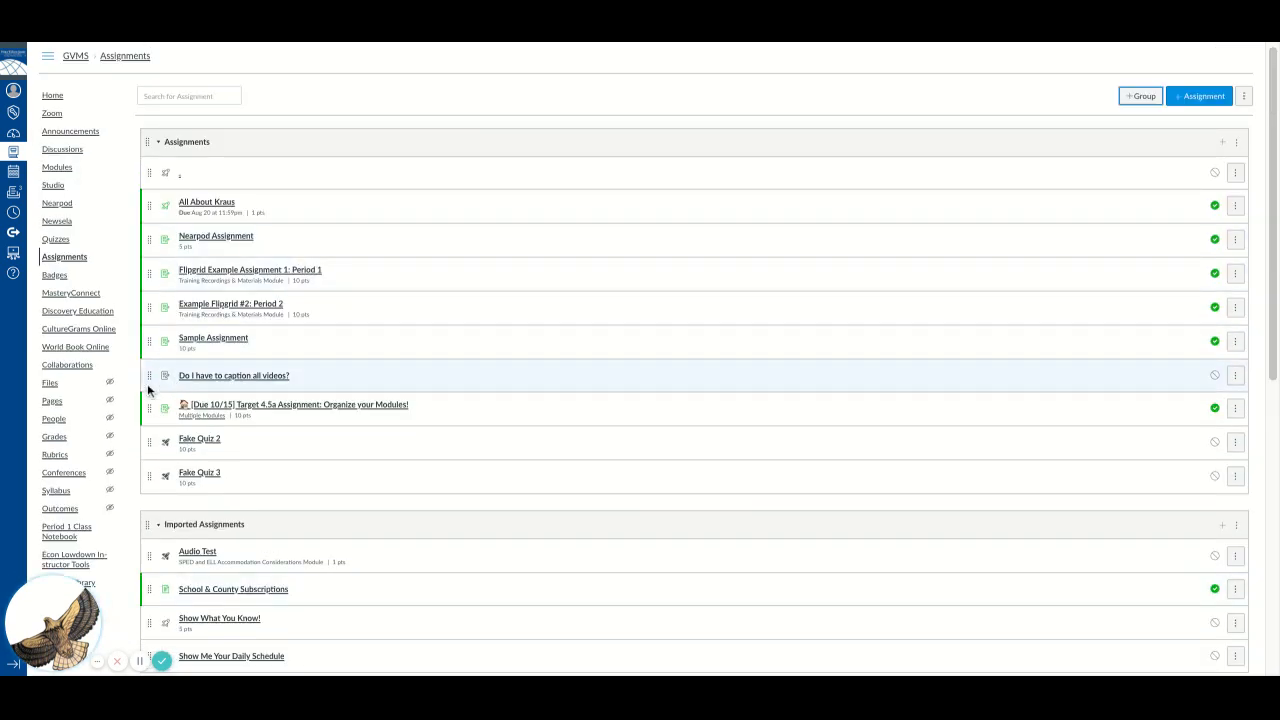
left_click_drag(152, 344, 216, 350)
scroll(299, 338, "up", 1)
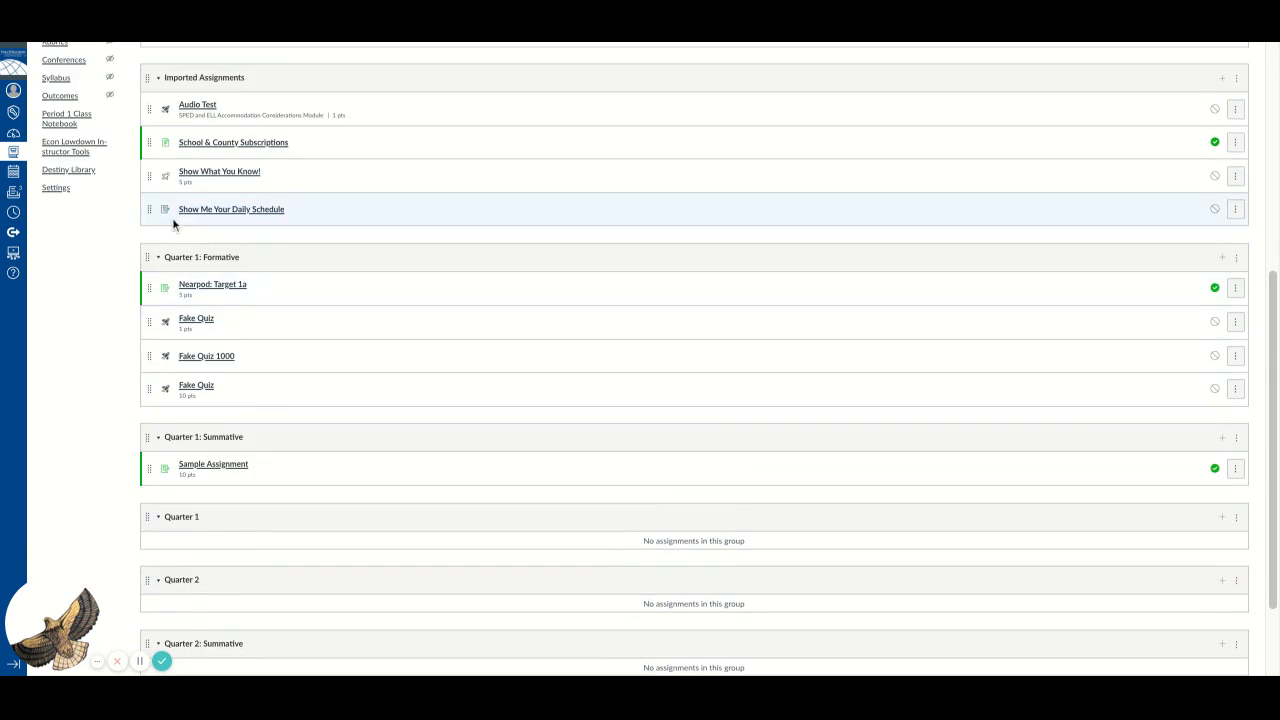
left_click_drag(152, 215, 160, 463)
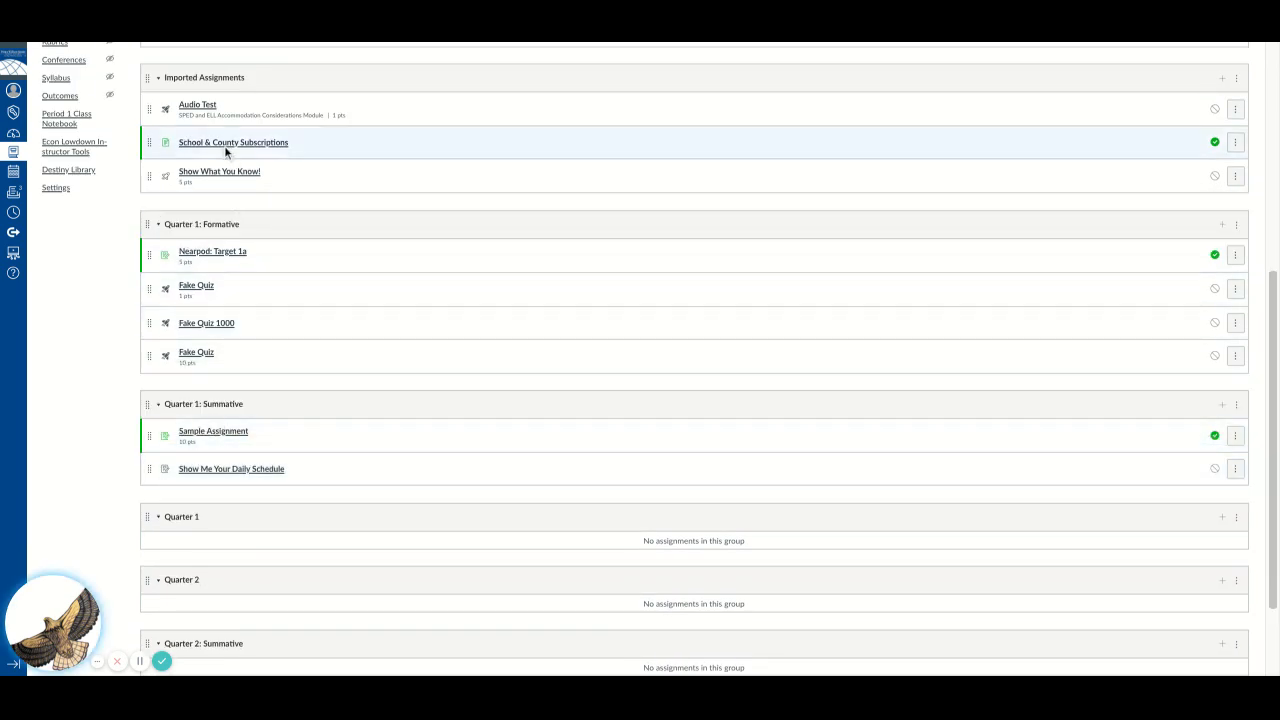
Empty Imported Assignments by moving Audio Test to Quarter 1: Formative, and School & County Subscriptions and Show What You Know! to Quarter 1: Summative.
left_click_drag(148, 115, 152, 318)
left_click_drag(153, 115, 152, 436)
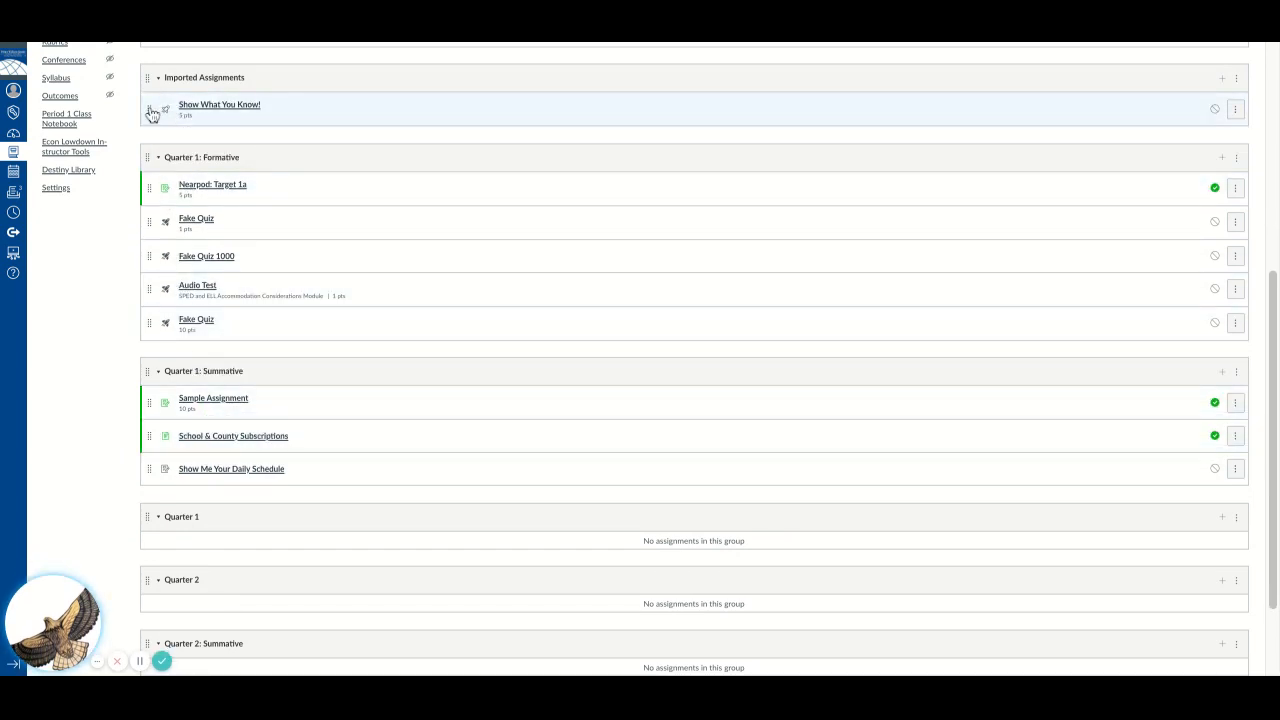
left_click_drag(149, 110, 152, 412)
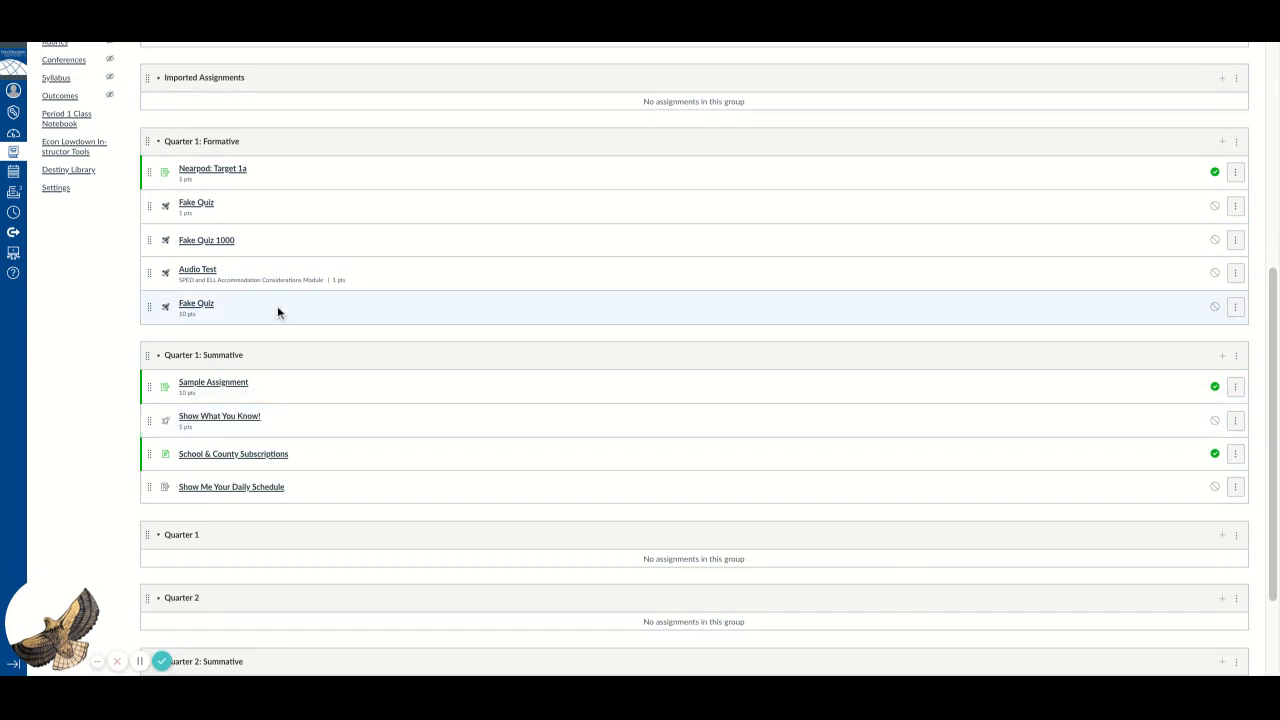
Move Fake Quiz 3 into the Quarter 1 group and Fake Quiz 2 out of the Assignments group to a quarter group further down.
scroll(277, 305, "up", 2)
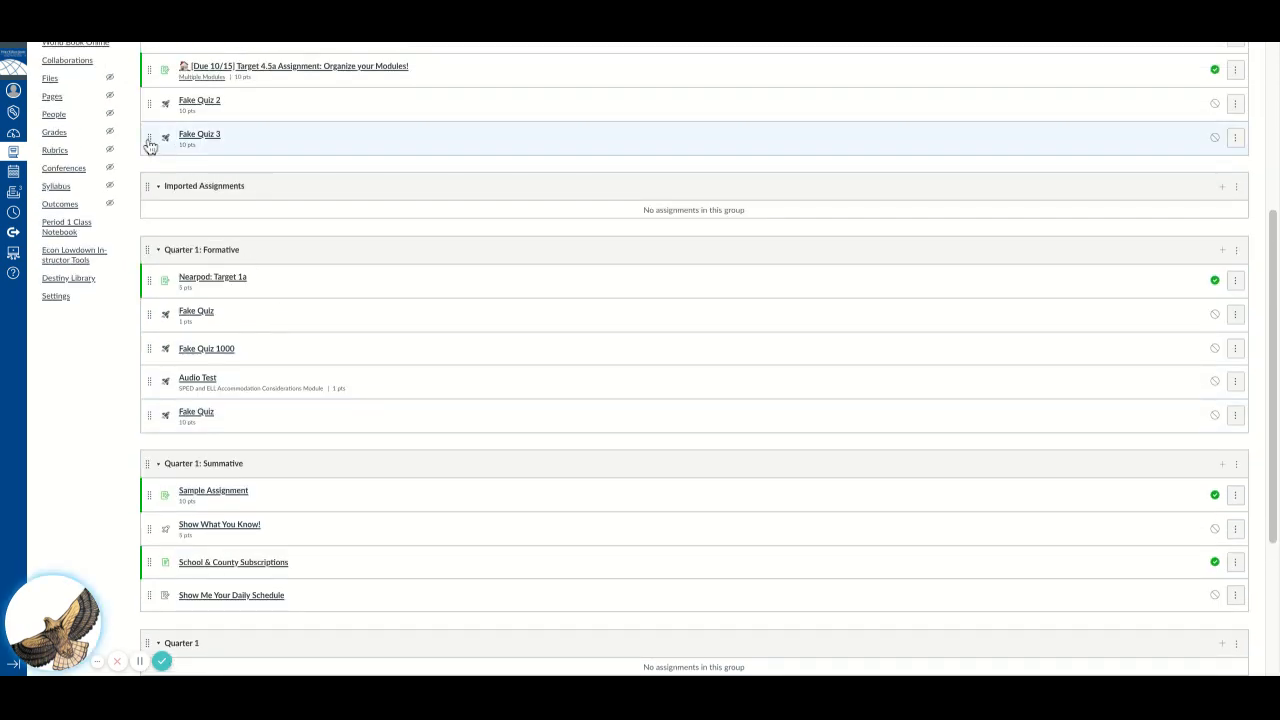
left_click_drag(149, 137, 203, 562)
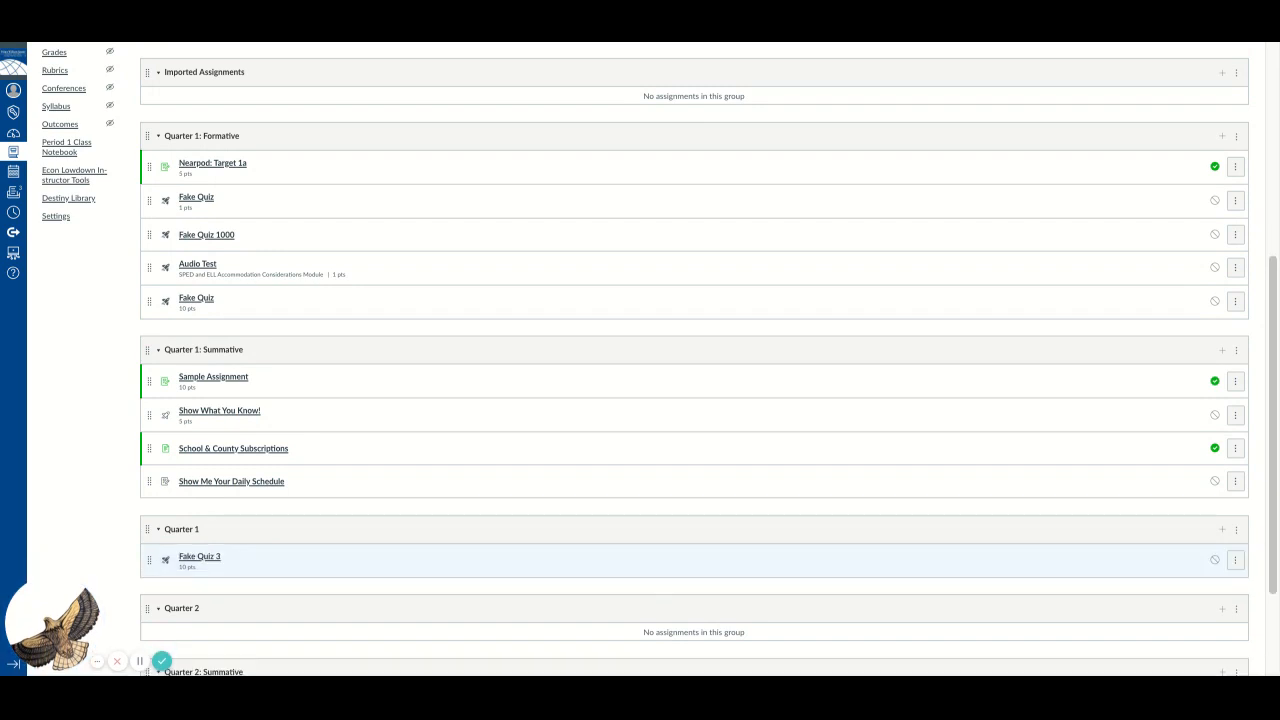
scroll(238, 110, "up", 1)
scroll(235, 126, "up", 1)
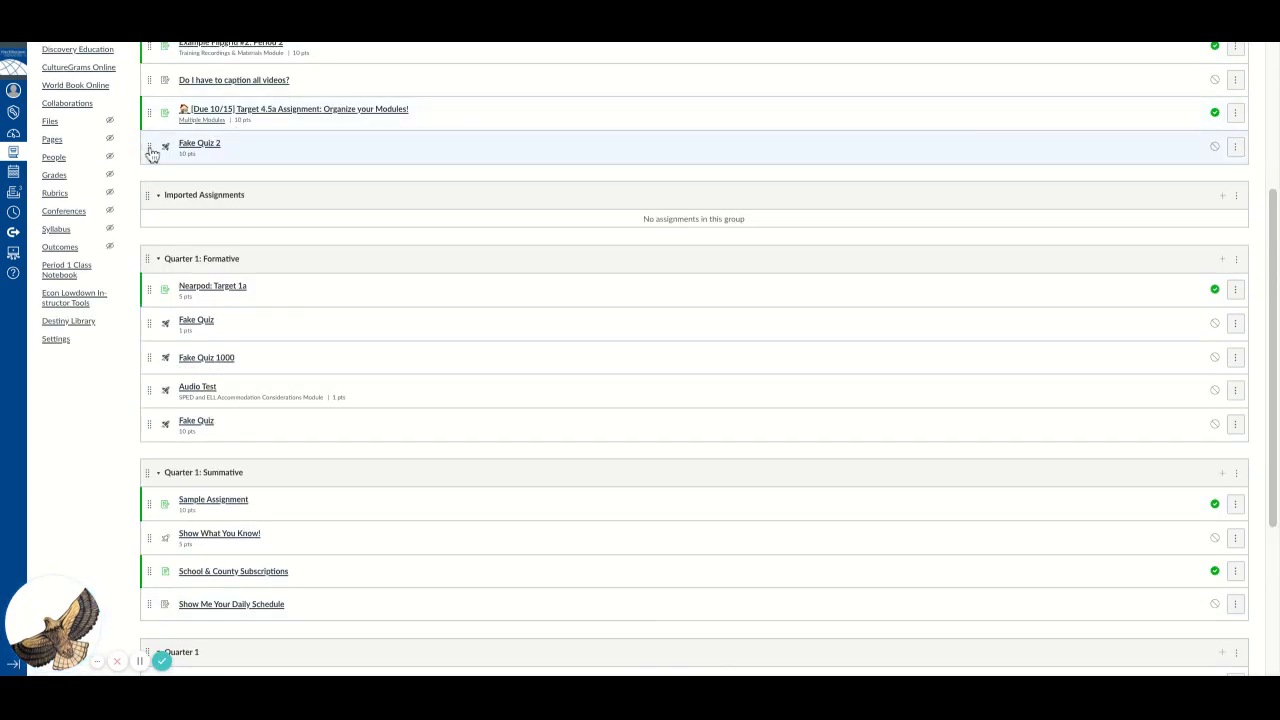
left_click_drag(150, 149, 186, 497)
Move the Target 4.5a assignment, Nearpod Assignment and the first two entries out of the Assignments group into quarter groups further down.
scroll(230, 368, "up", 2)
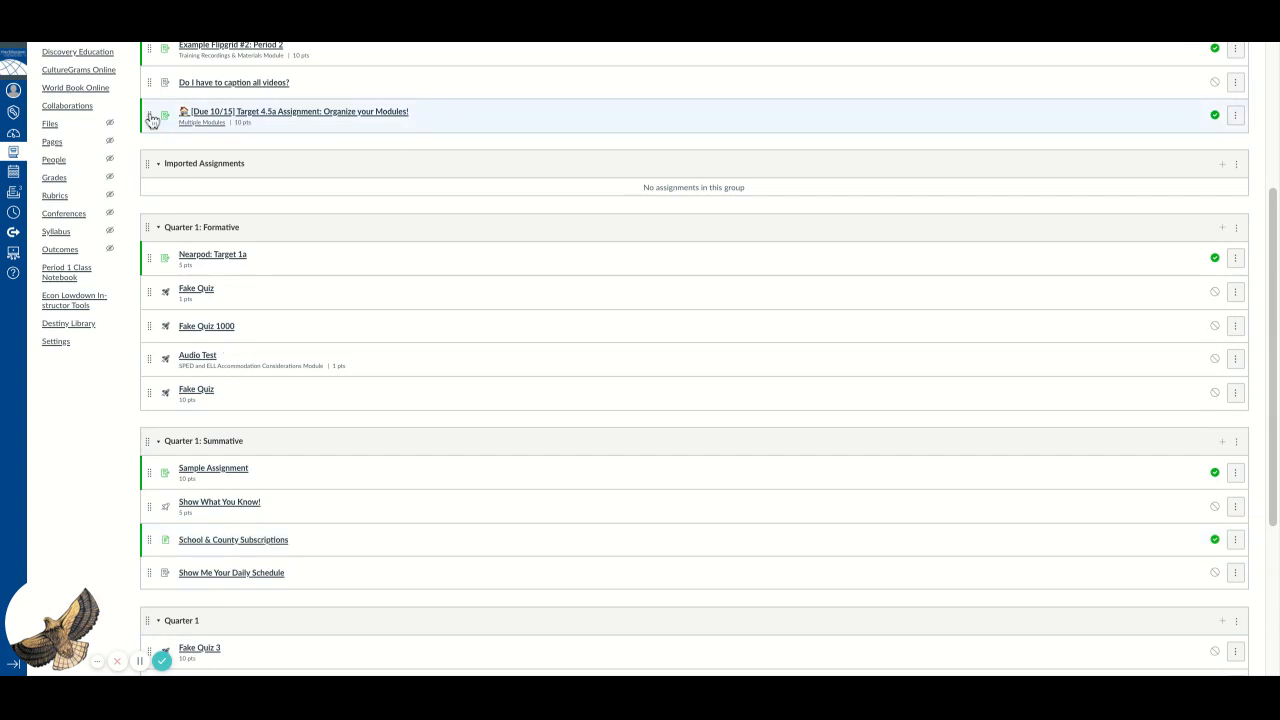
left_click_drag(150, 118, 208, 376)
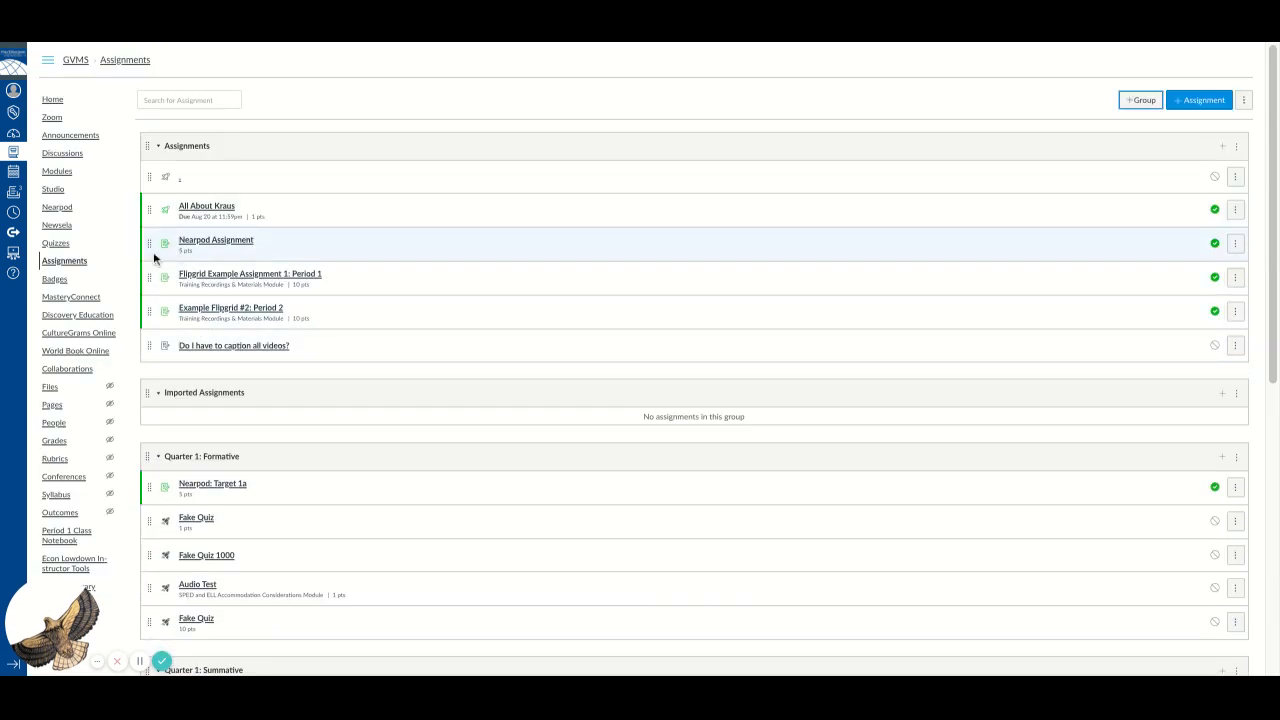
left_click_drag(150, 246, 276, 455)
scroll(291, 459, "down", 4)
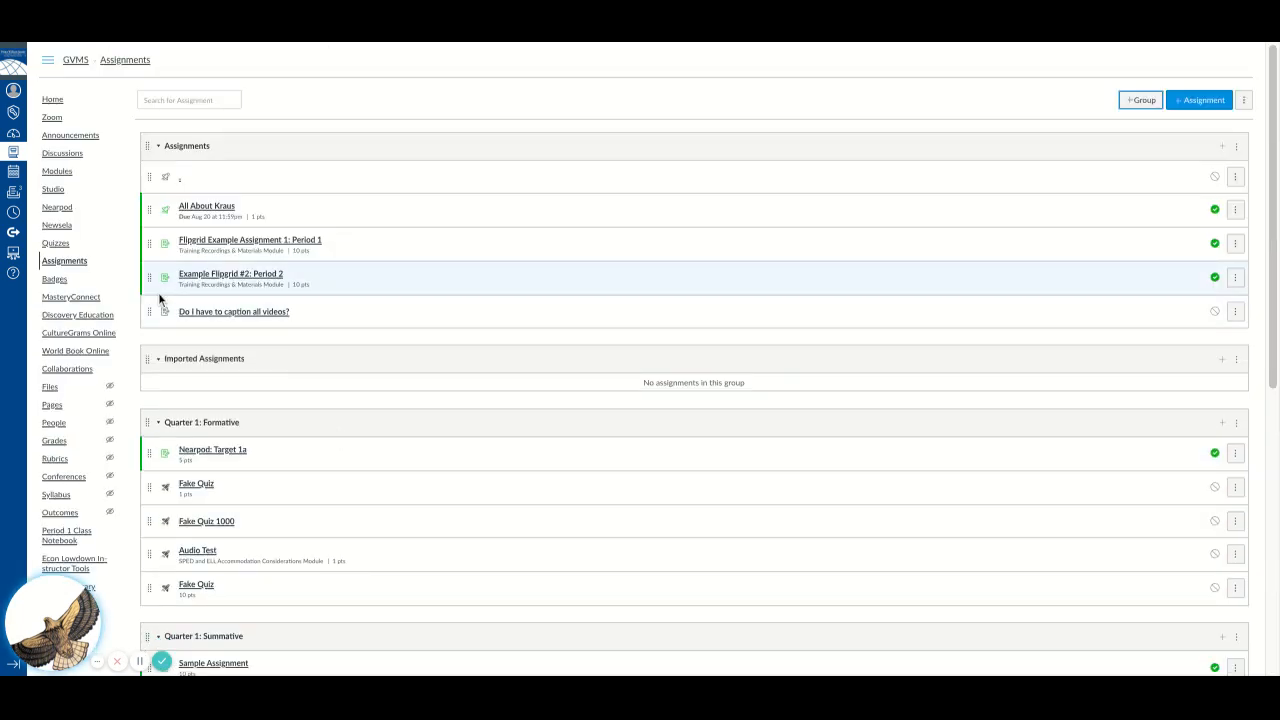
left_click_drag(150, 214, 217, 470)
scroll(220, 458, "down", 5)
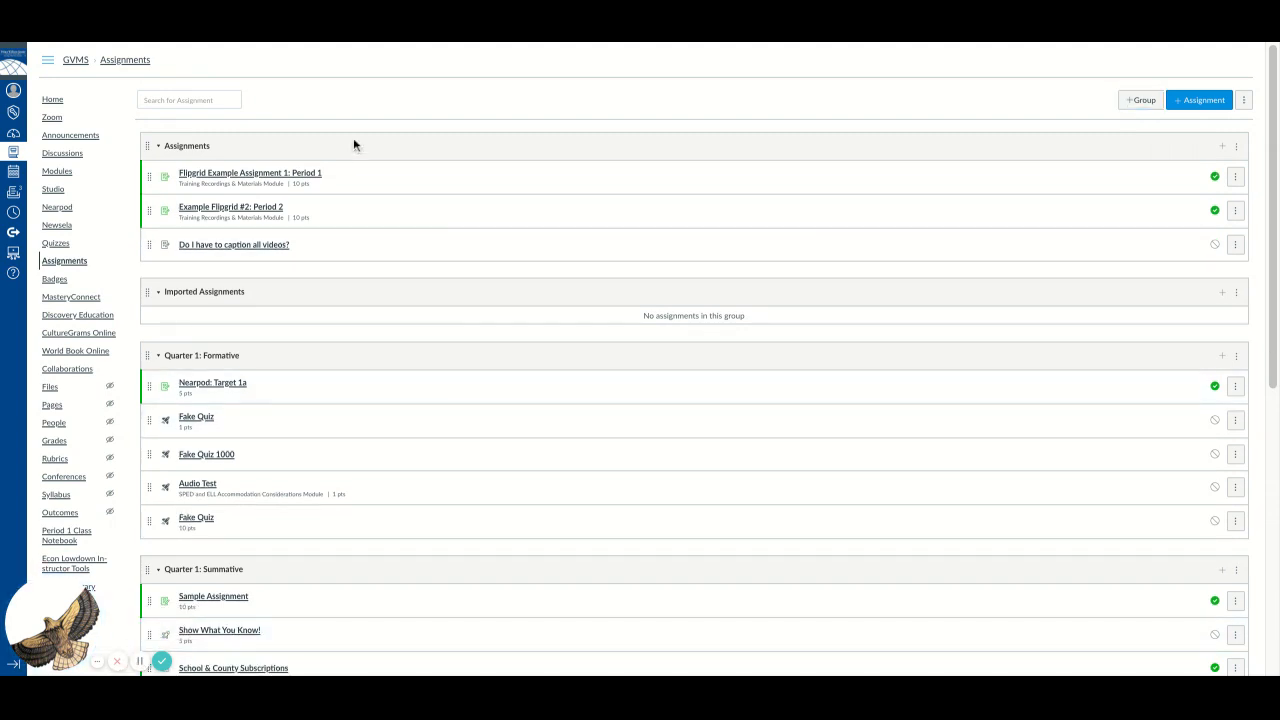
Move Flipgrid Example Assignment 1: Period 1 from the Assignments group into the Quarter 2 group.
left_click(1236, 178)
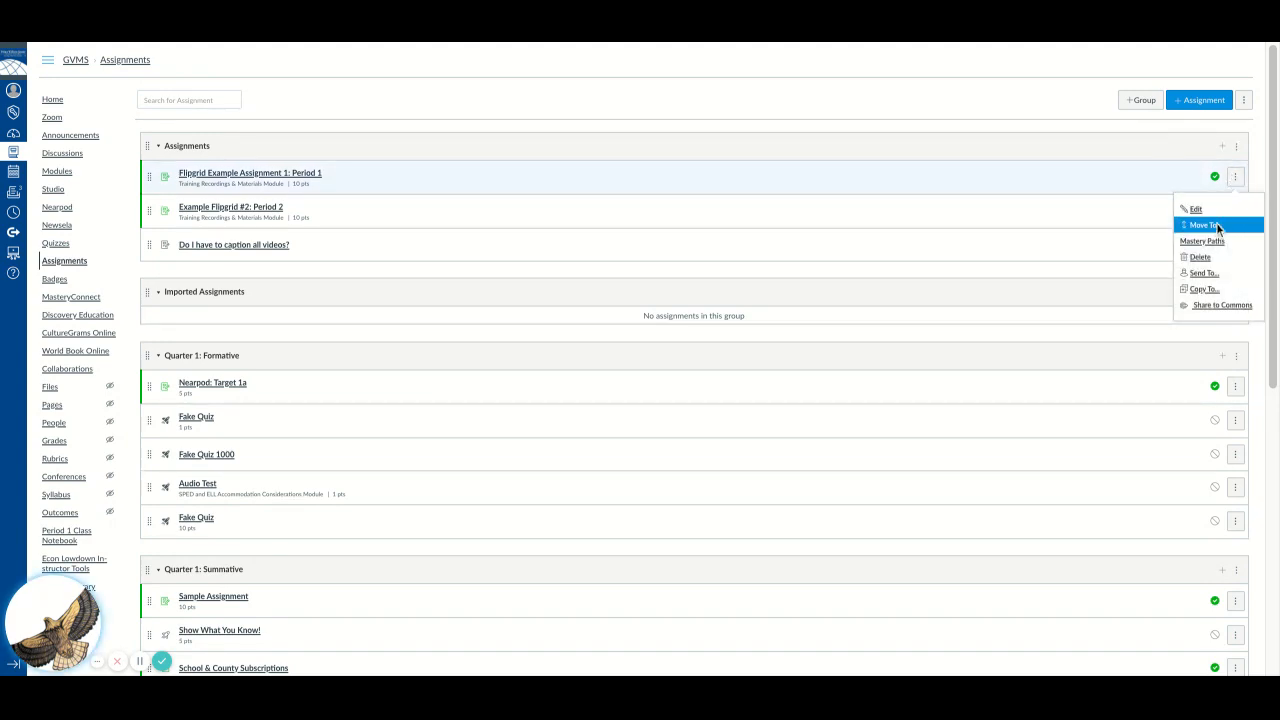
left_click(1214, 225)
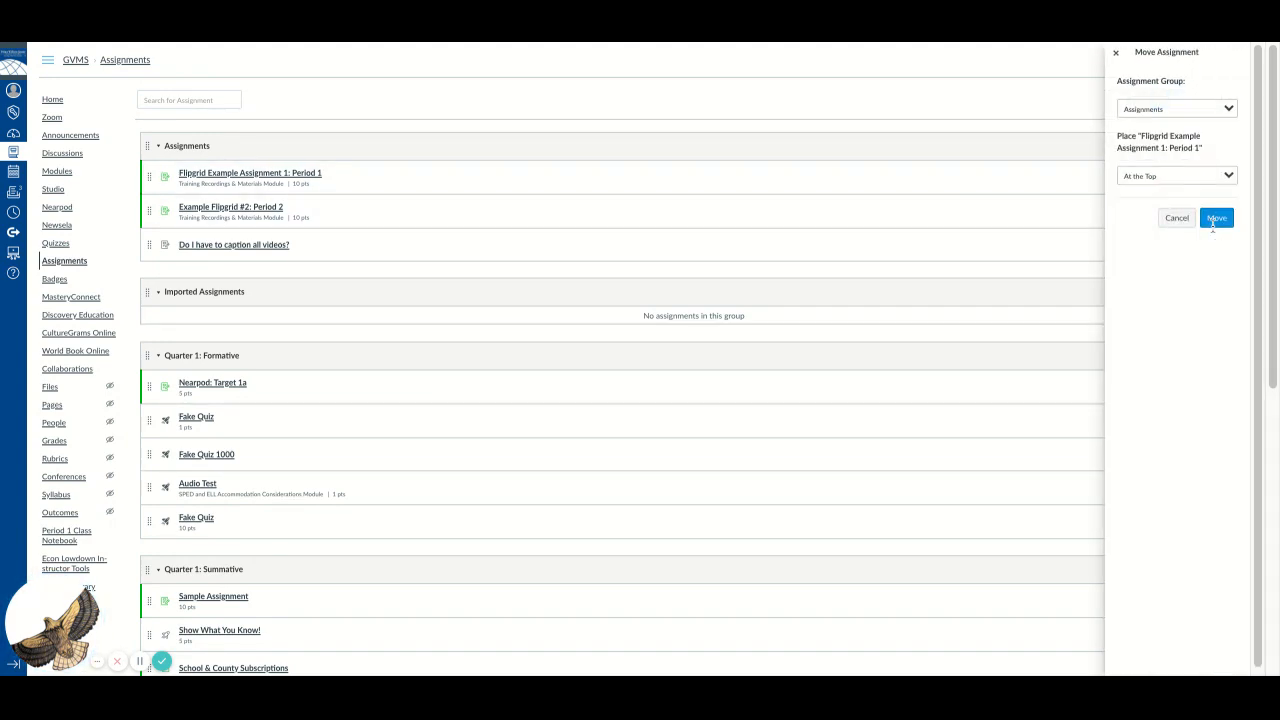
left_click(1176, 176)
left_click(1175, 109)
left_click(1175, 109)
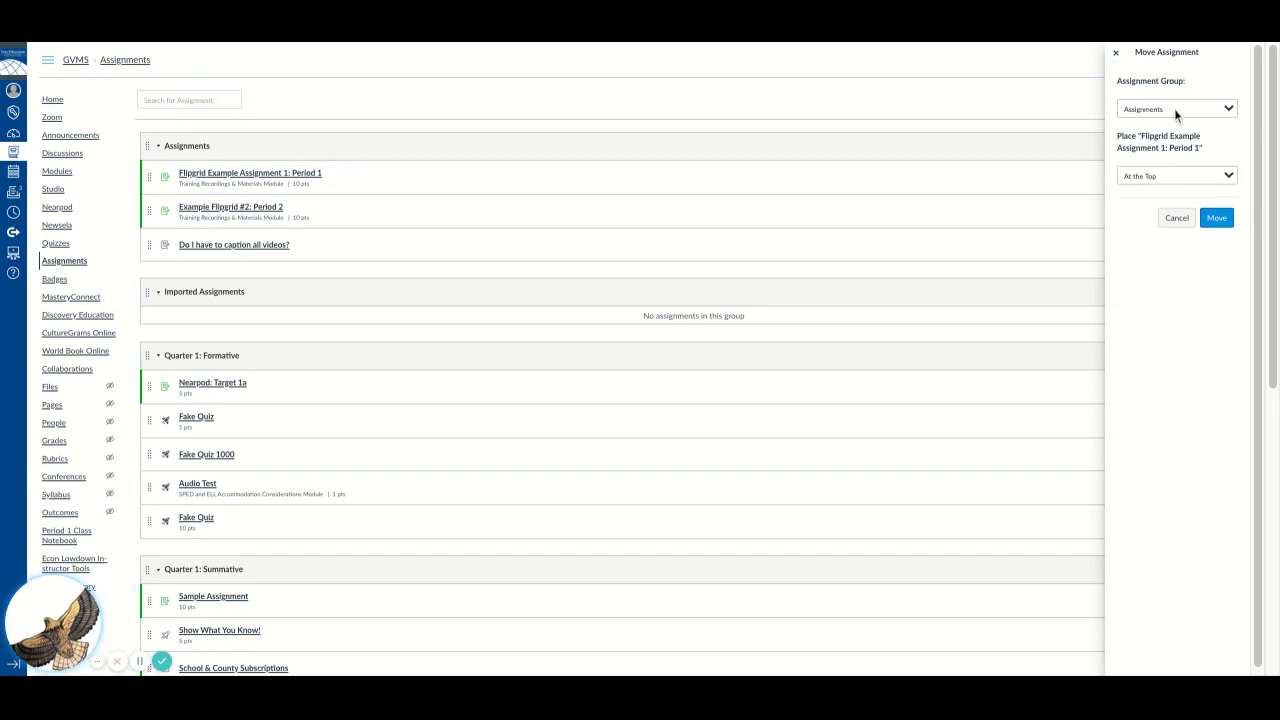
left_click(1216, 220)
left_click(1216, 222)
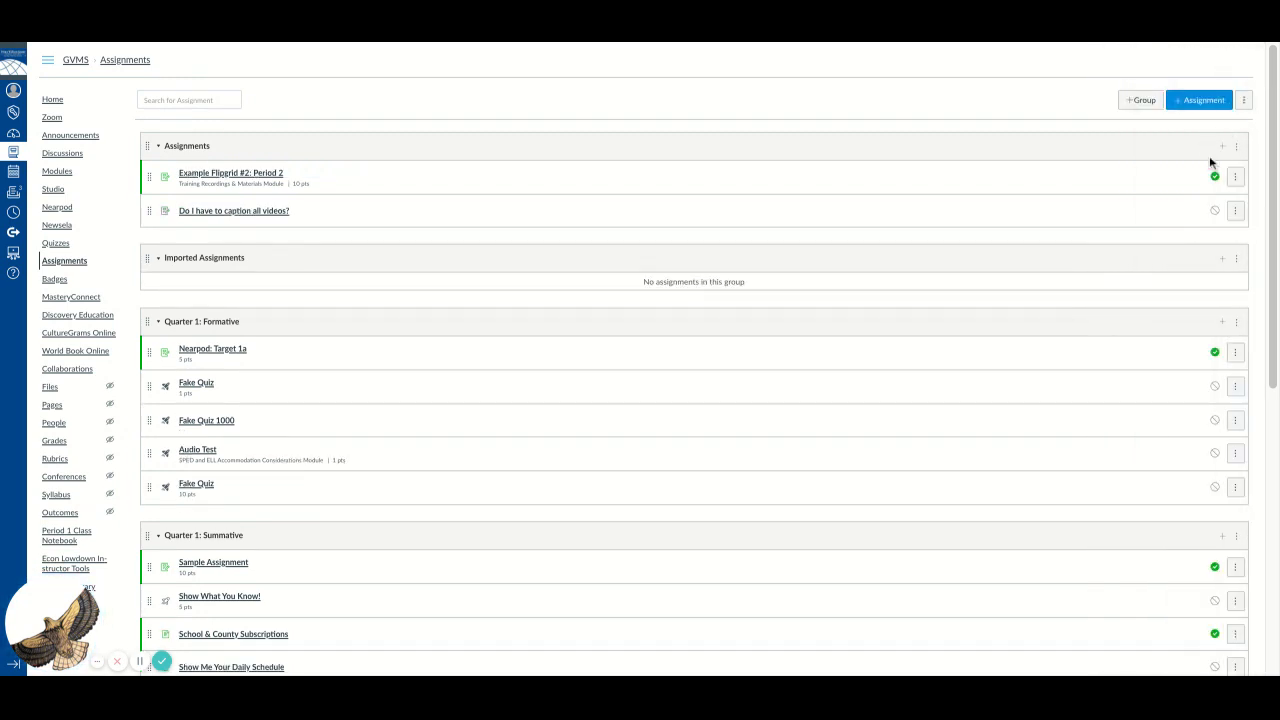
Move Example Flipgrid #2: Period 2 from the Assignments group to the beginning of the Quarter 1: Summative group.
left_click(1235, 177)
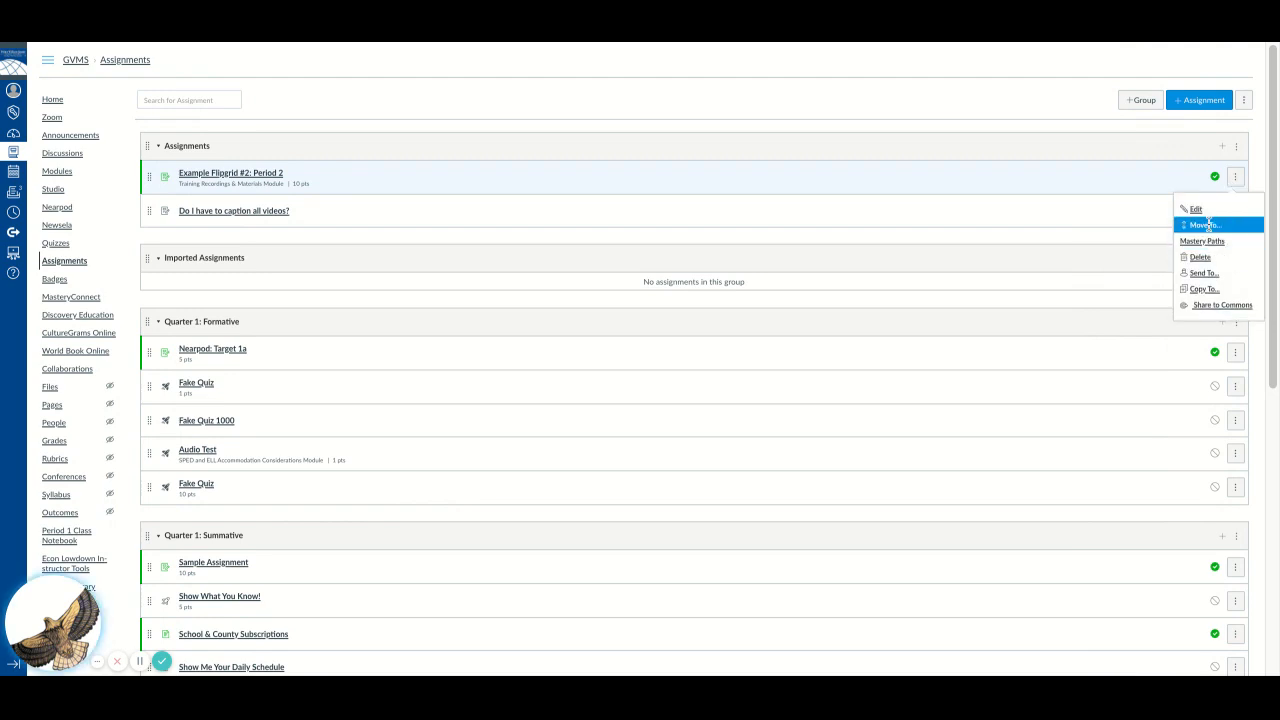
left_click(1206, 225)
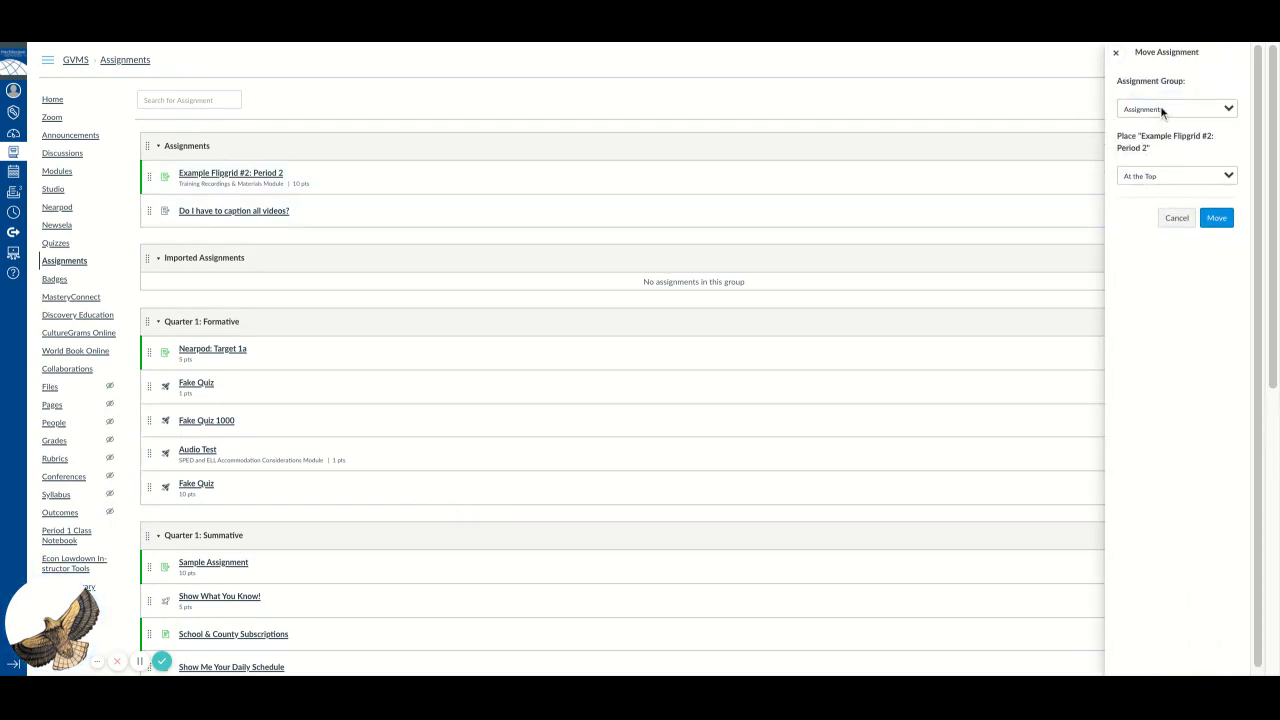
left_click(1168, 150)
left_click(1217, 218)
Empty the Assignments group by moving "Do I have to caption all videos?" into a quarter group further down.
left_click(1235, 177)
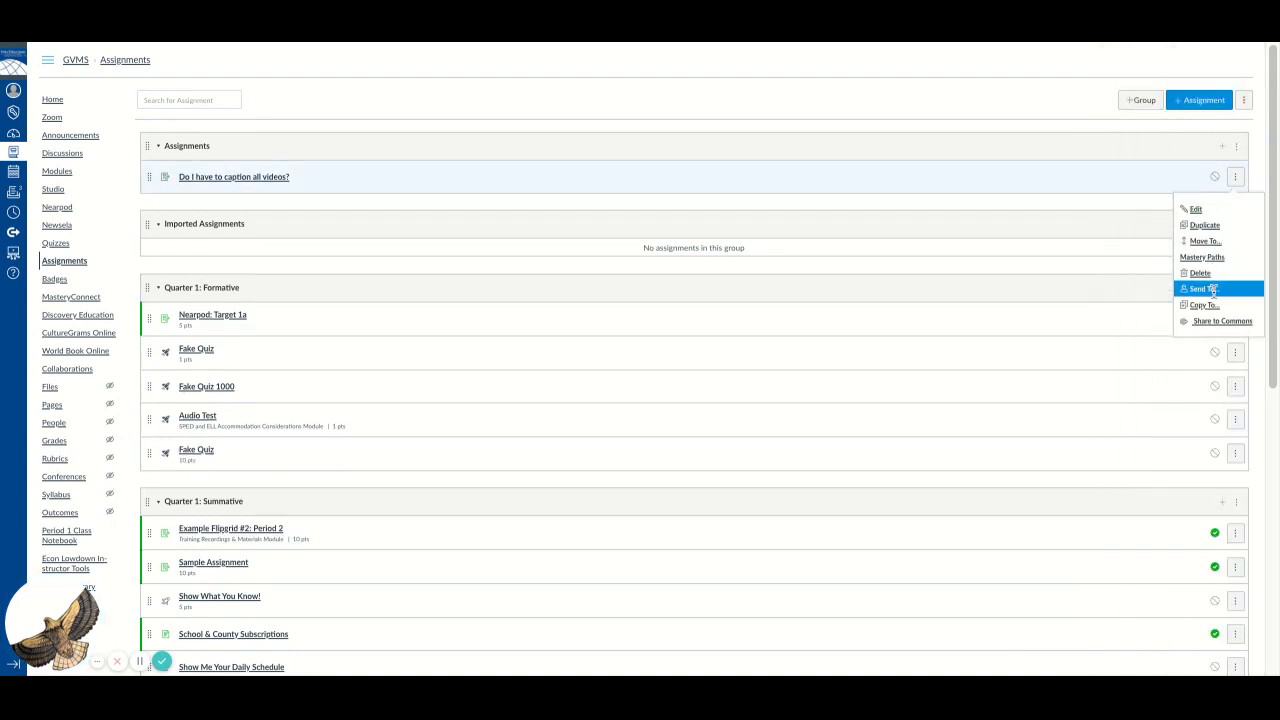
left_click(1205, 241)
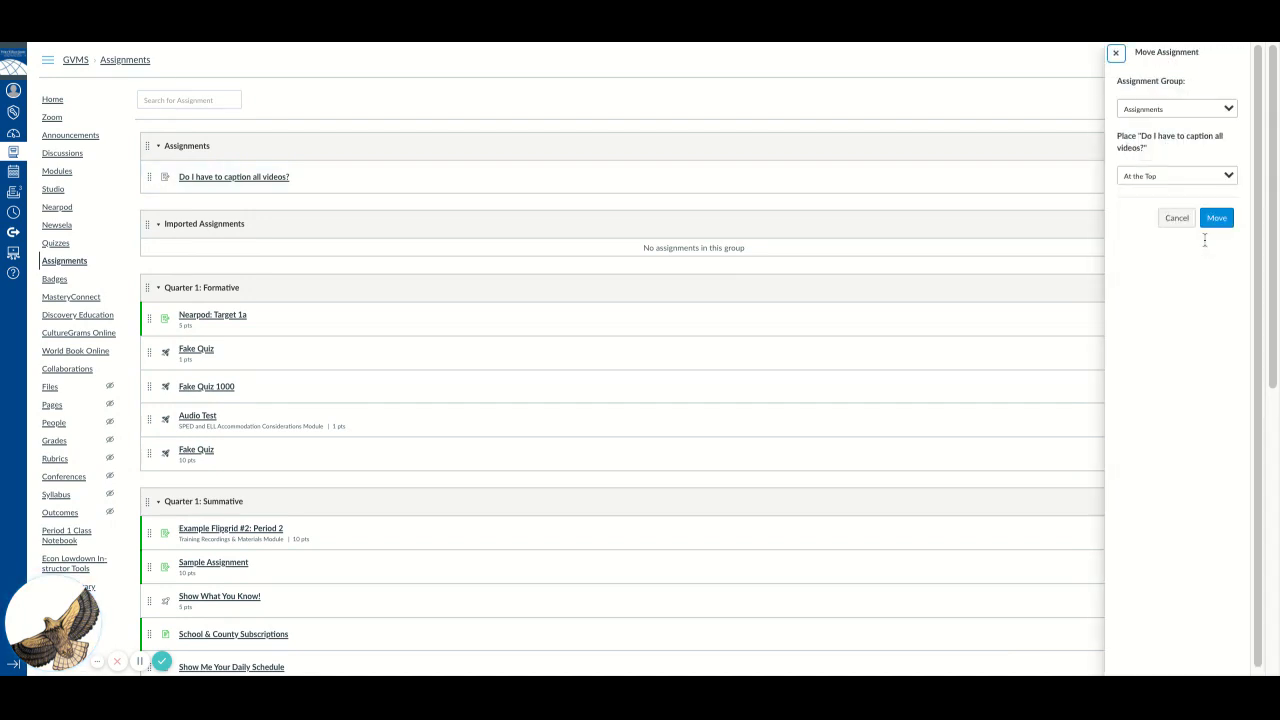
left_click(1155, 115)
left_click(1190, 182)
left_click(1228, 151)
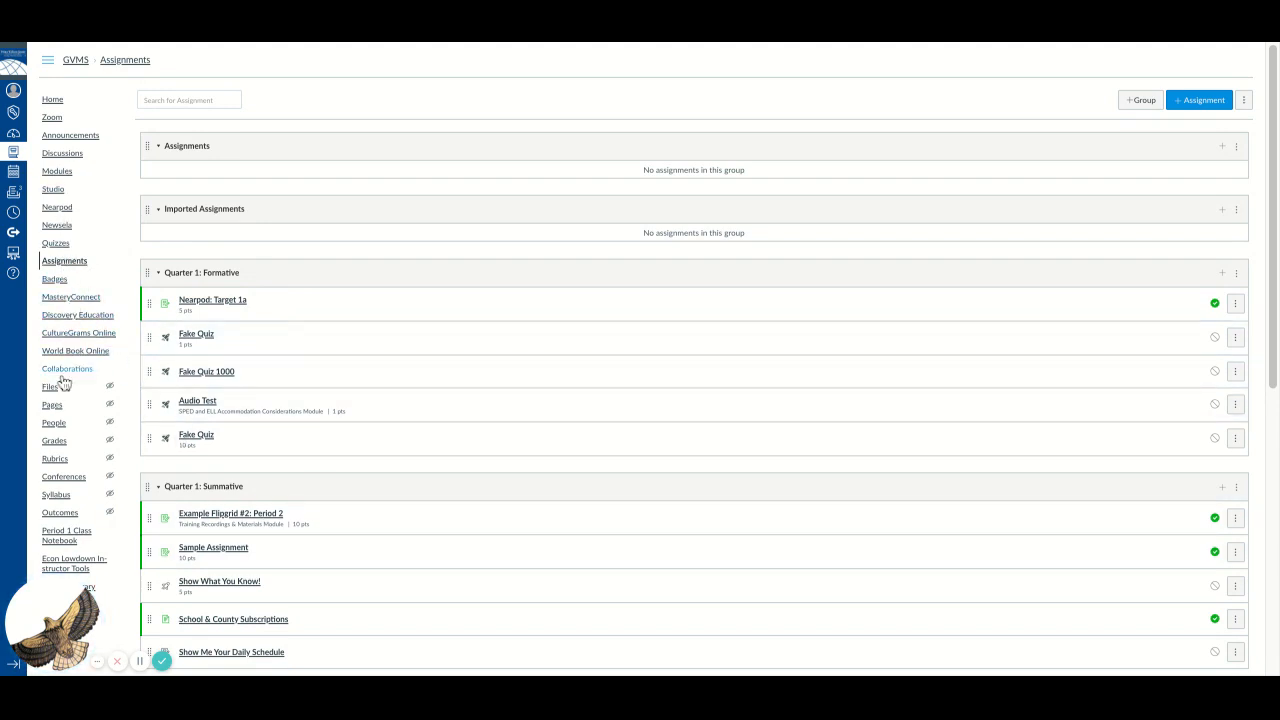
Filter the course gradebook by assignment group, viewing Quarter 1, Quarter 1: Formative and Quarter 2 in turn.
left_click(54, 442)
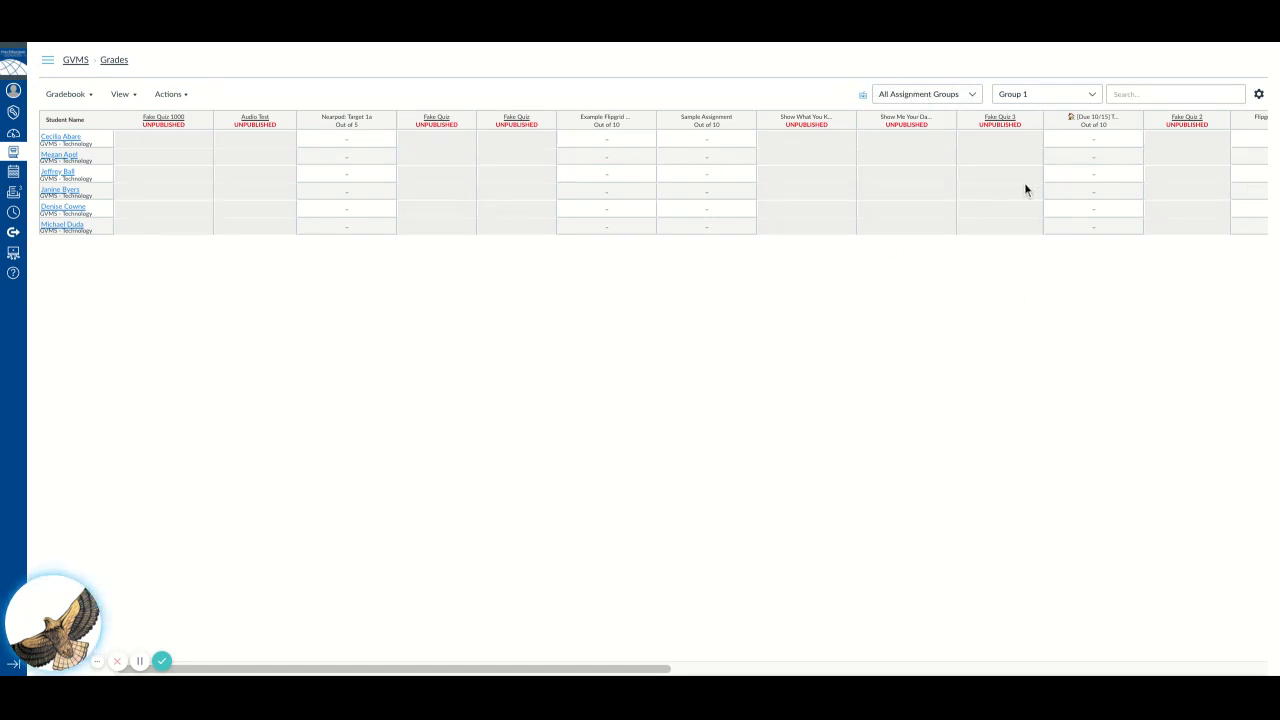
left_click(935, 94)
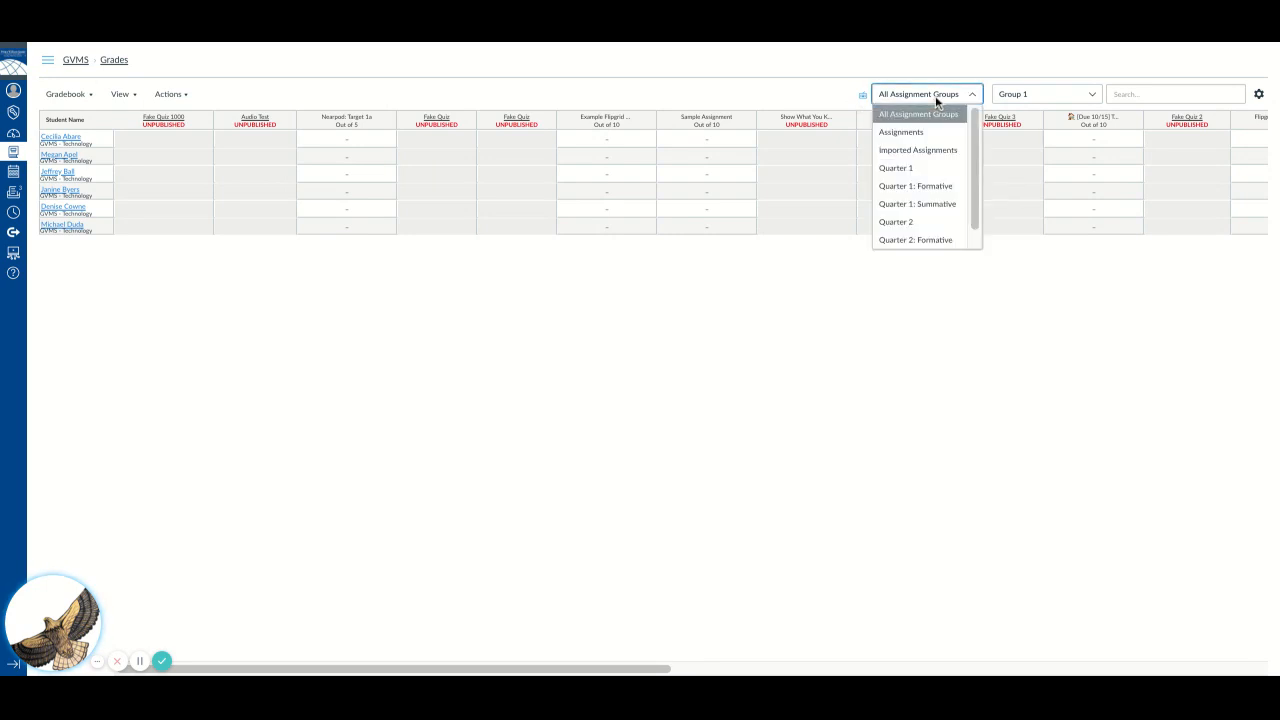
left_click(928, 175)
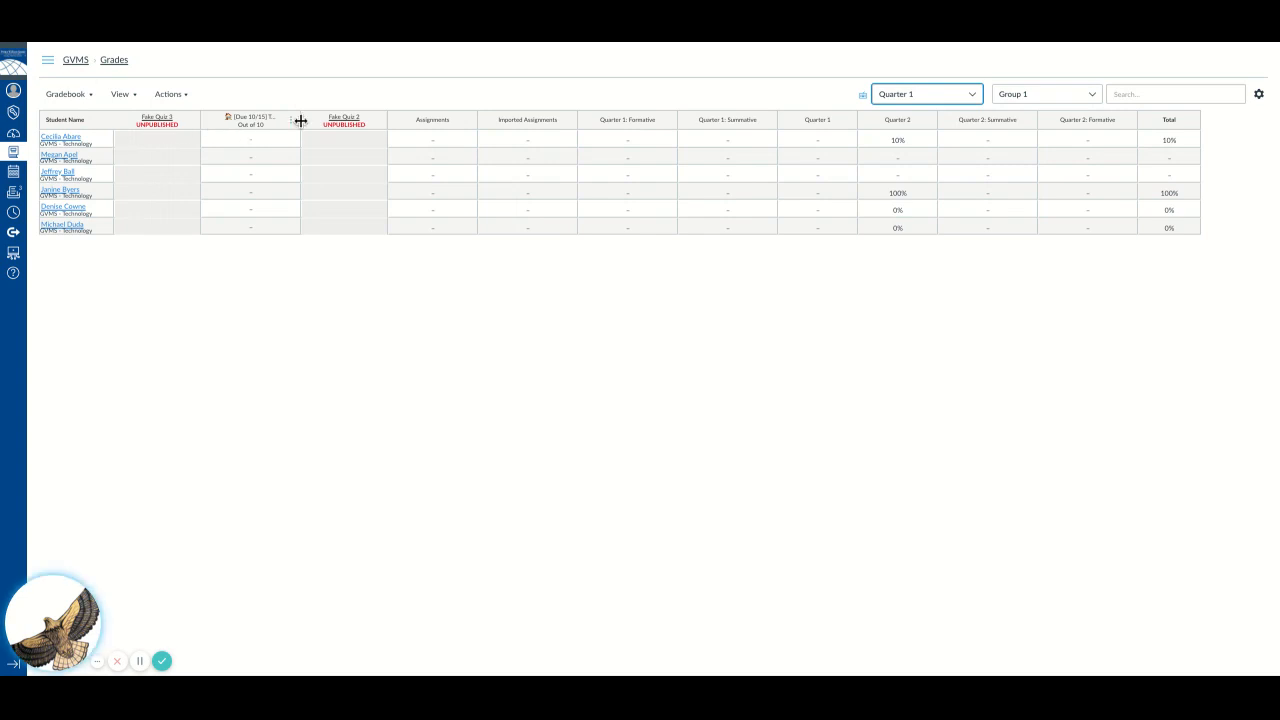
left_click(925, 94)
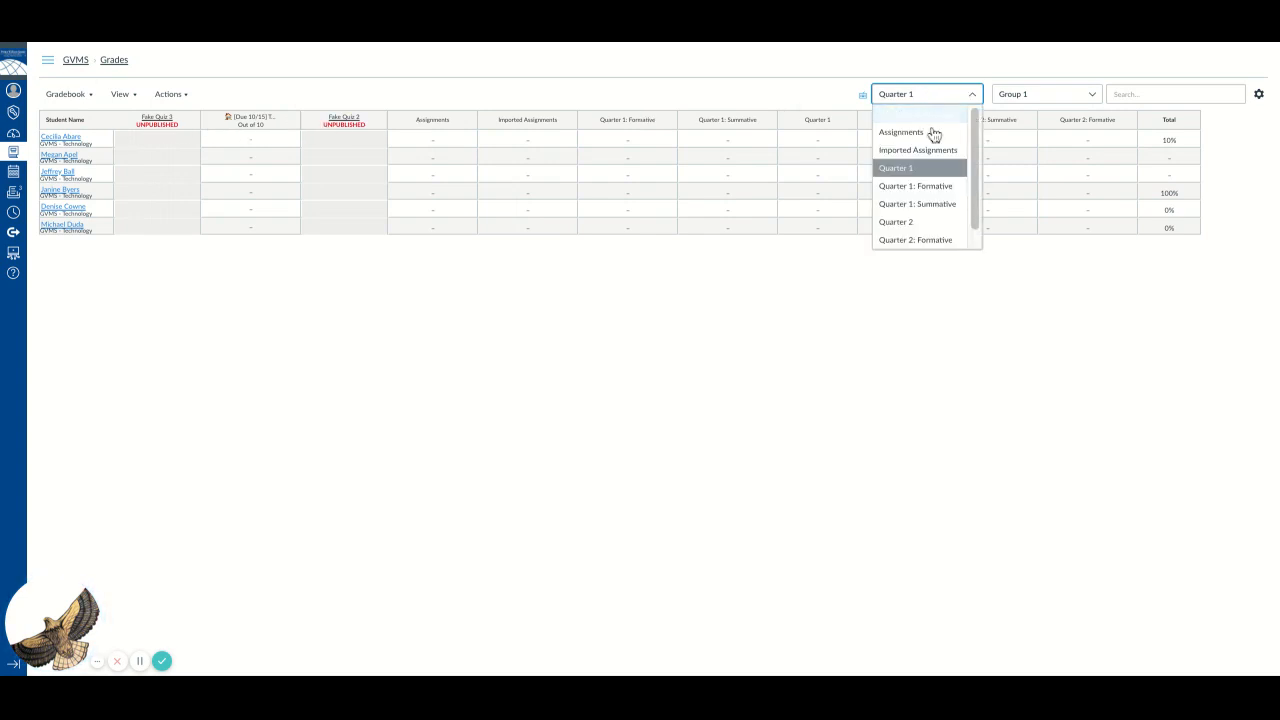
left_click(932, 188)
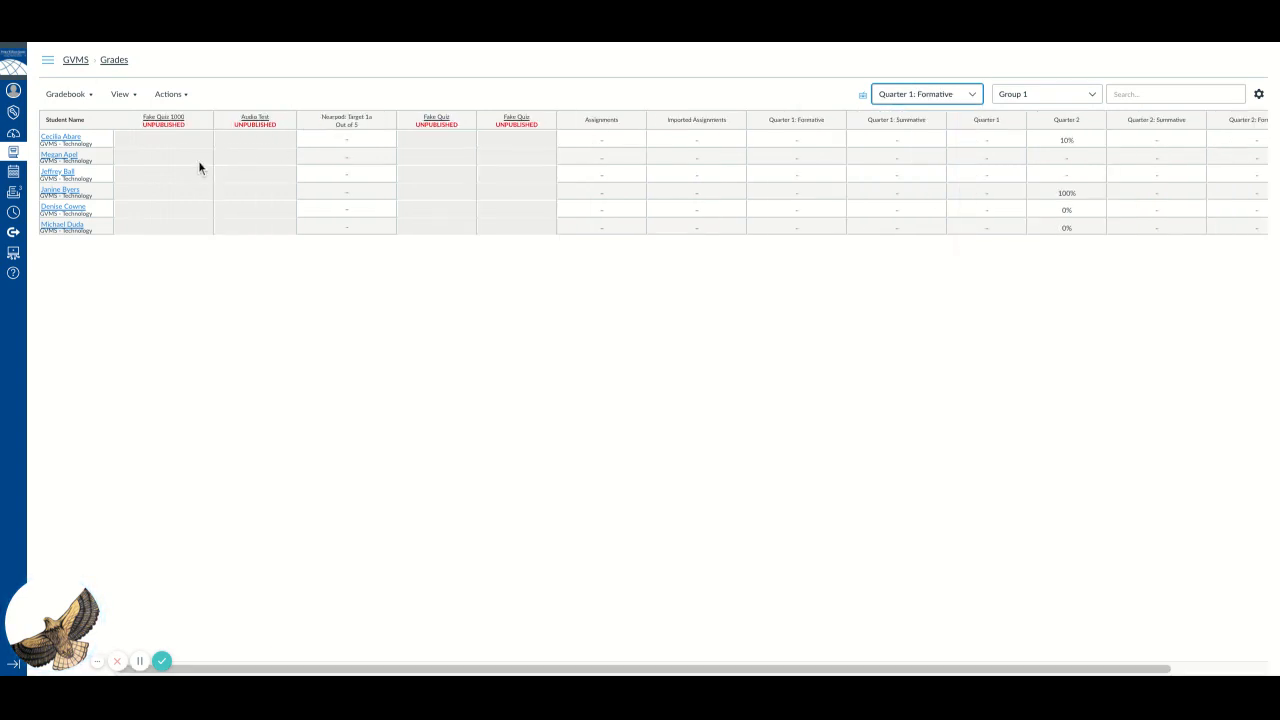
left_click(951, 93)
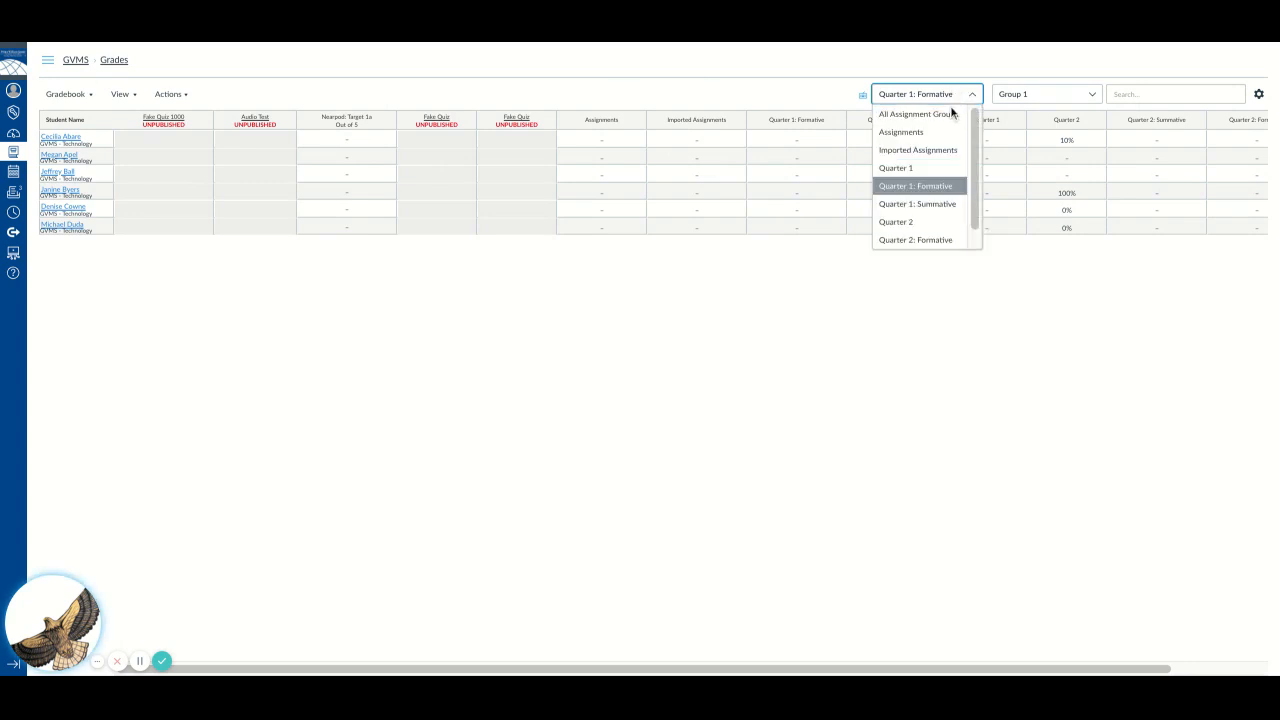
left_click(917, 222)
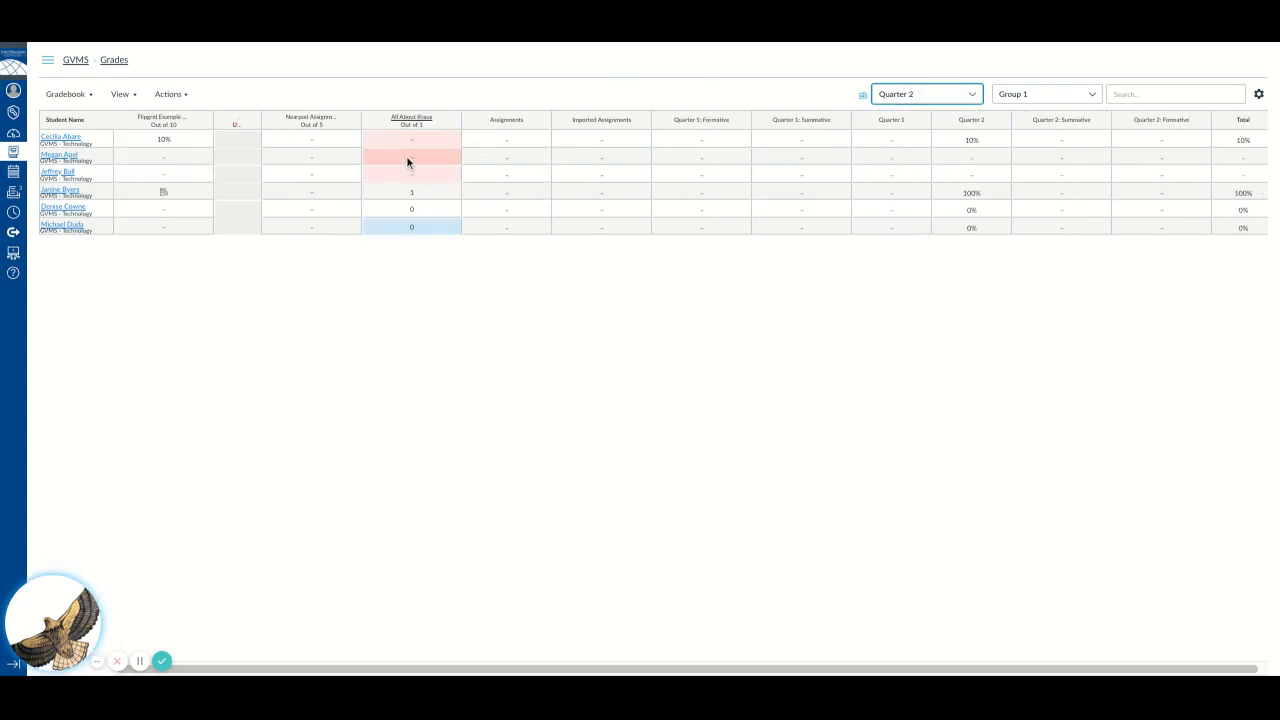
left_click(139, 661)
left_click(139, 661)
Return to the course's assignments list, start a new assignment and set its assignment group to Quarter 2.
left_click(78, 62)
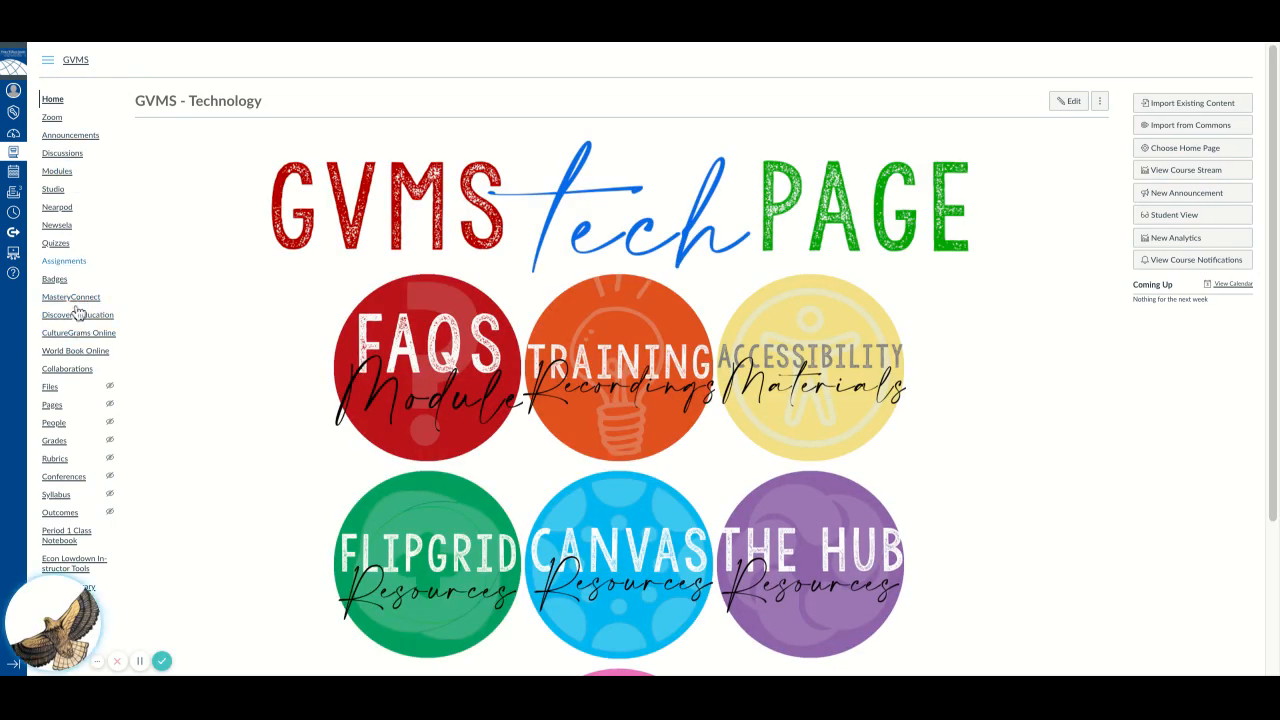
left_click(63, 262)
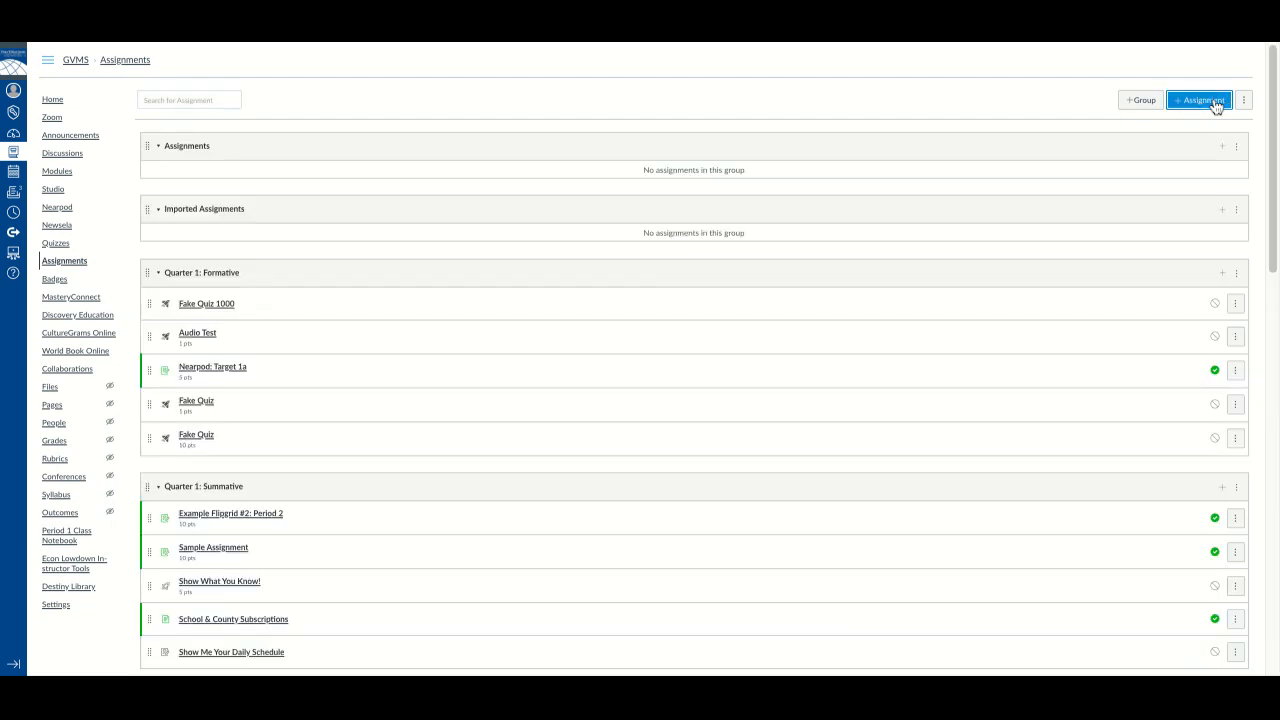
left_click(1216, 106)
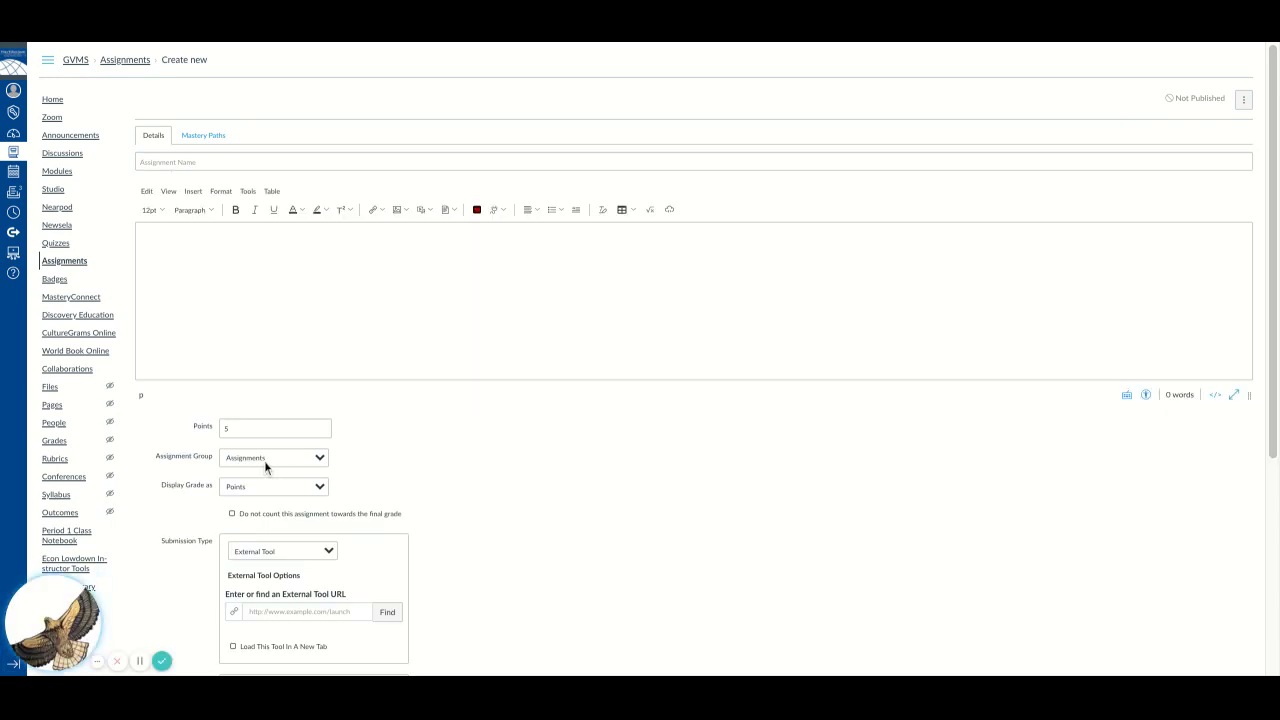
left_click(264, 460)
scroll(510, 485, "down", 5)
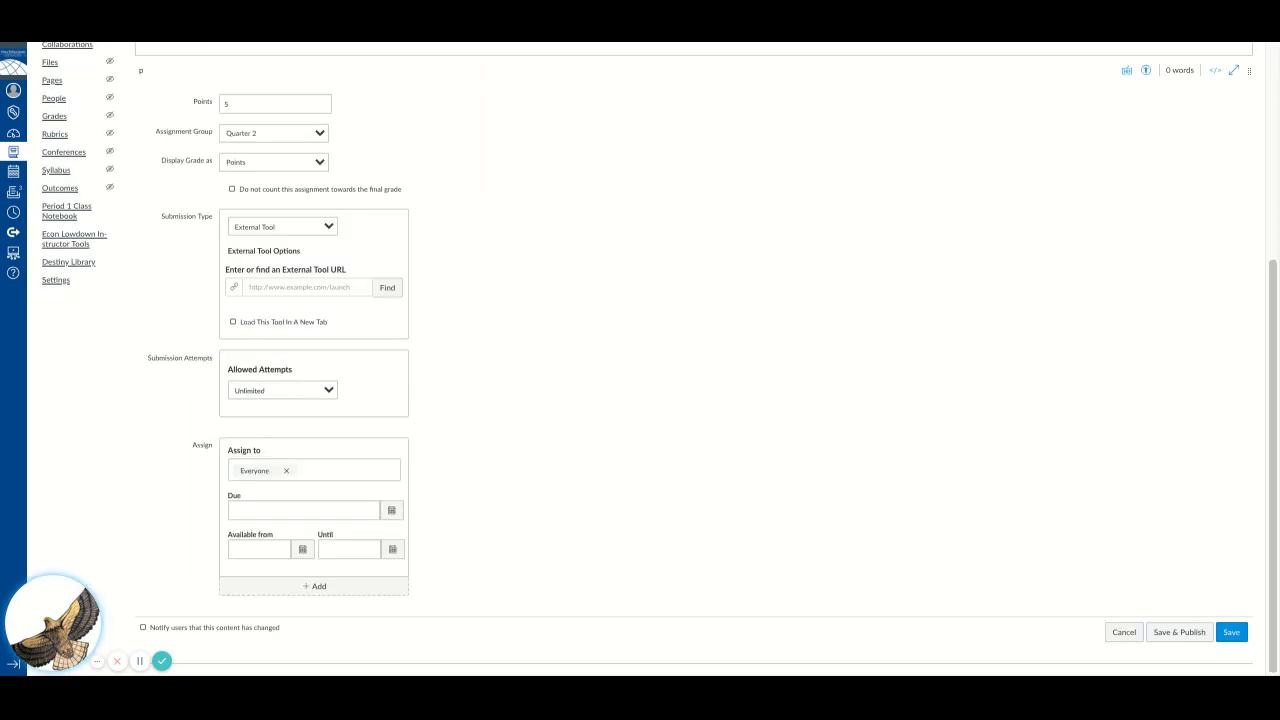